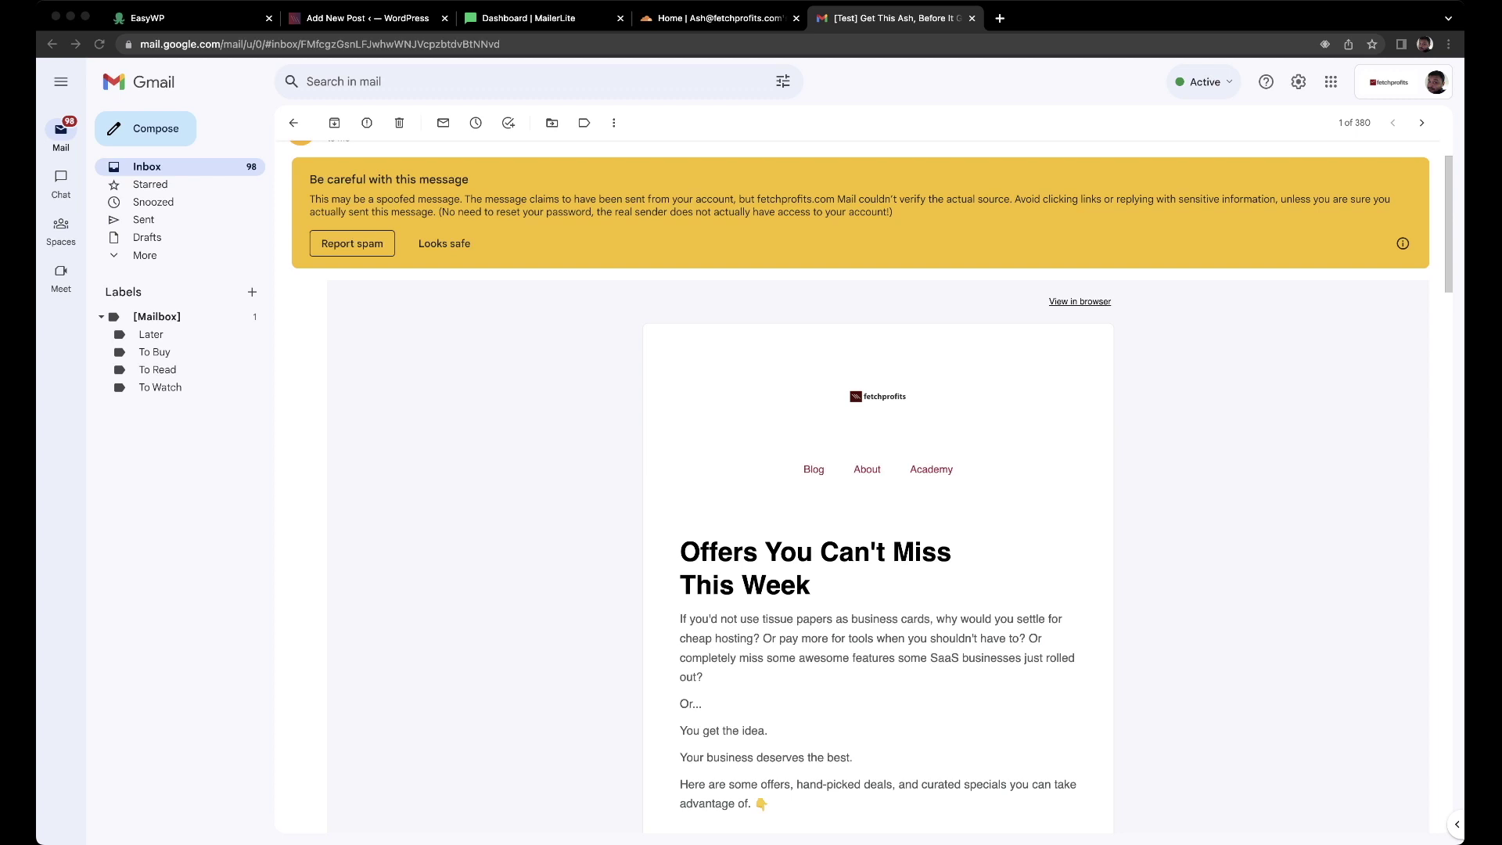
Step: Examine the sender details and the security warning shown above the test newsletter email
scroll(861, 485, up, 2)
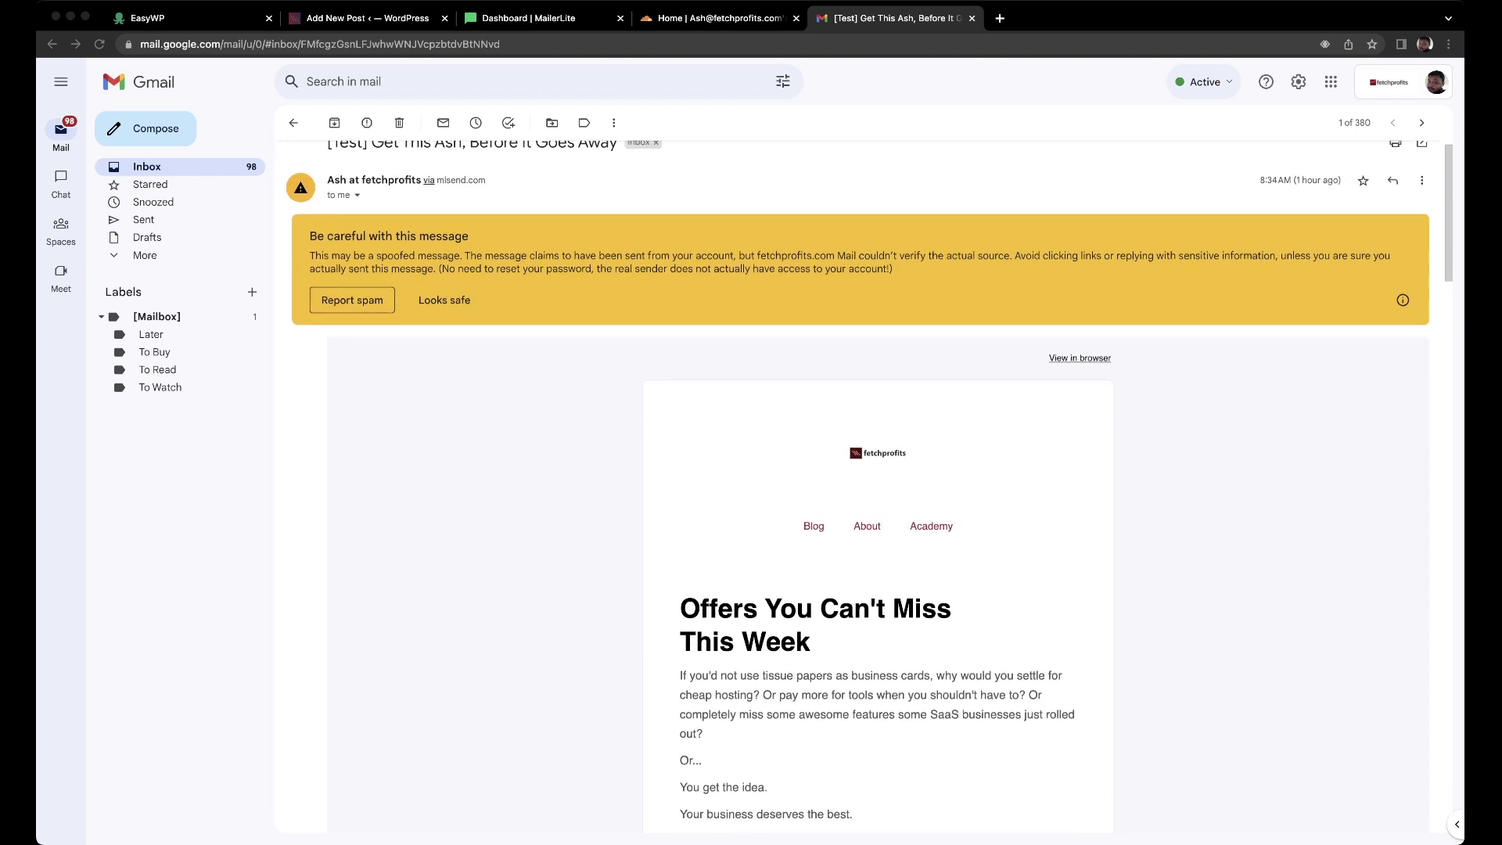
scroll(861, 485, down, 1)
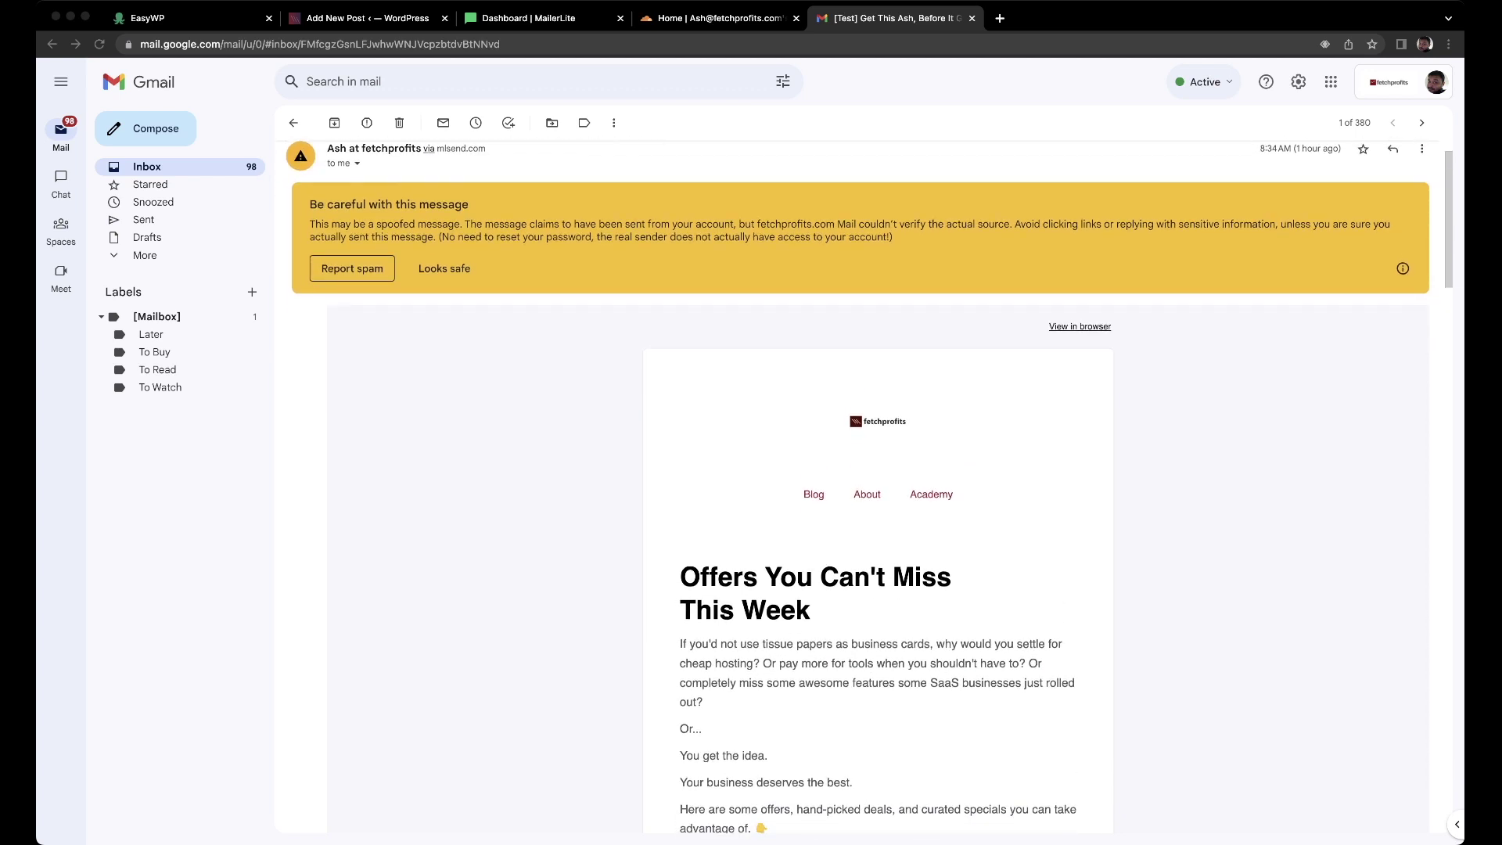
scroll(860, 485, down, 1)
scroll(861, 485, up, 1)
scroll(860, 485, down, 1)
scroll(861, 485, up, 1)
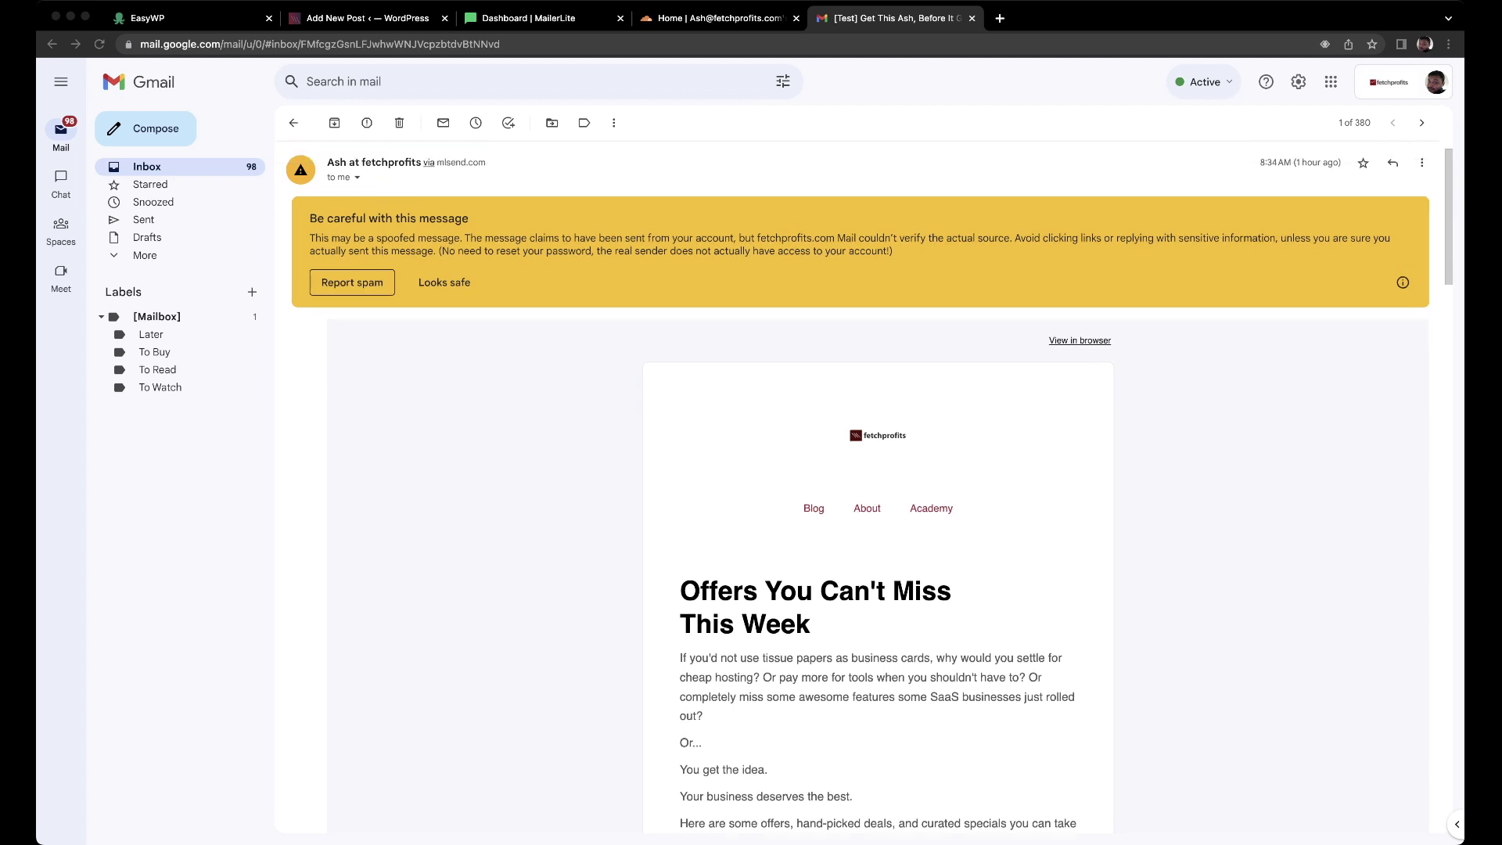
scroll(860, 485, down, 1)
scroll(860, 485, up, 1)
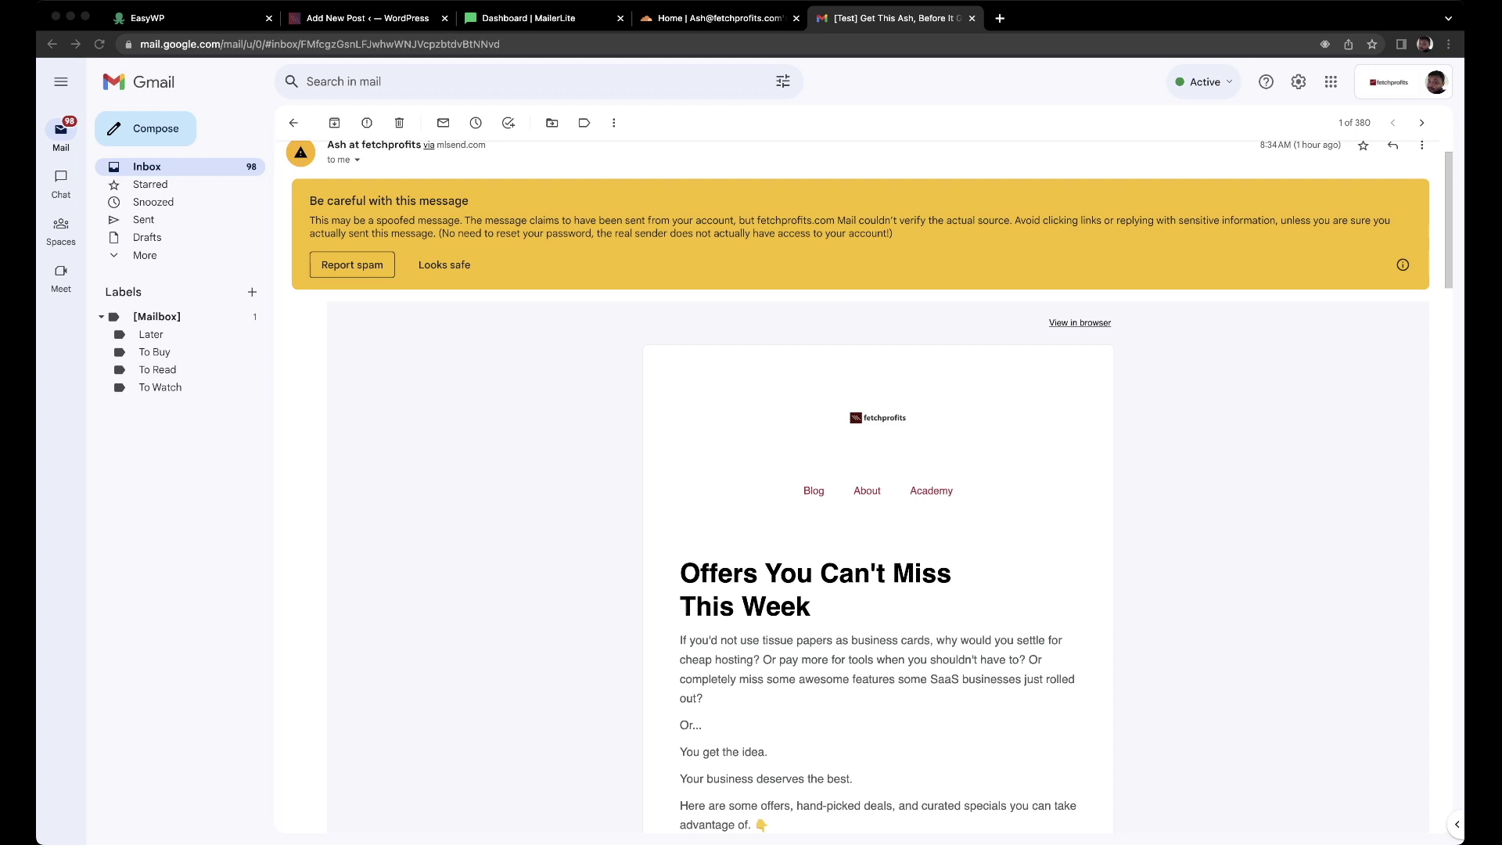
Step: Switch to MailerLite and open the domain authentication details for fetchprofits.com in the account's domain settings
key(super+3)
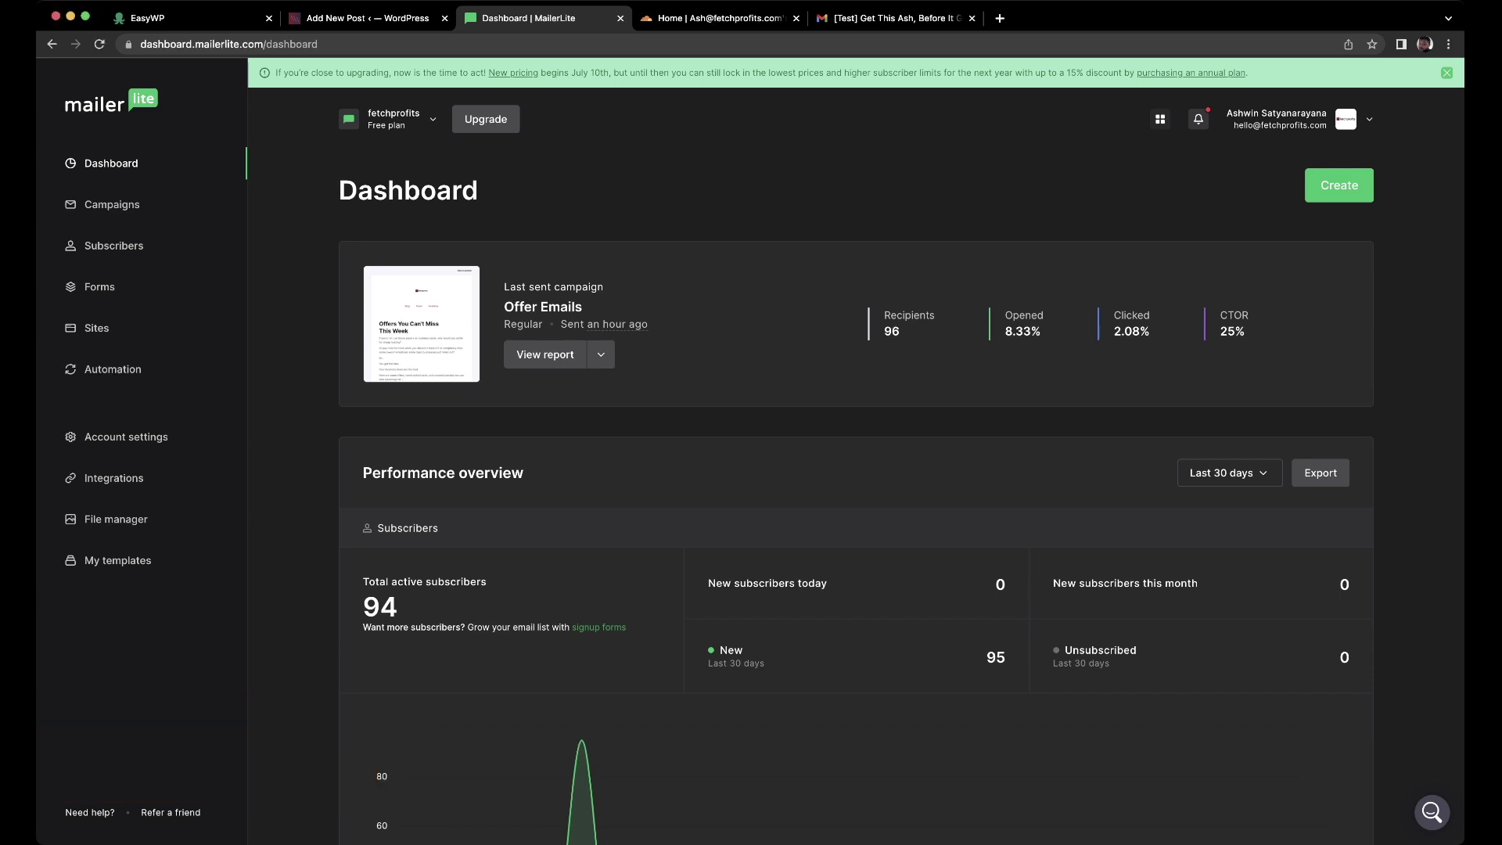
scroll(855, 451, down, 2)
scroll(855, 450, up, 2)
click(126, 437)
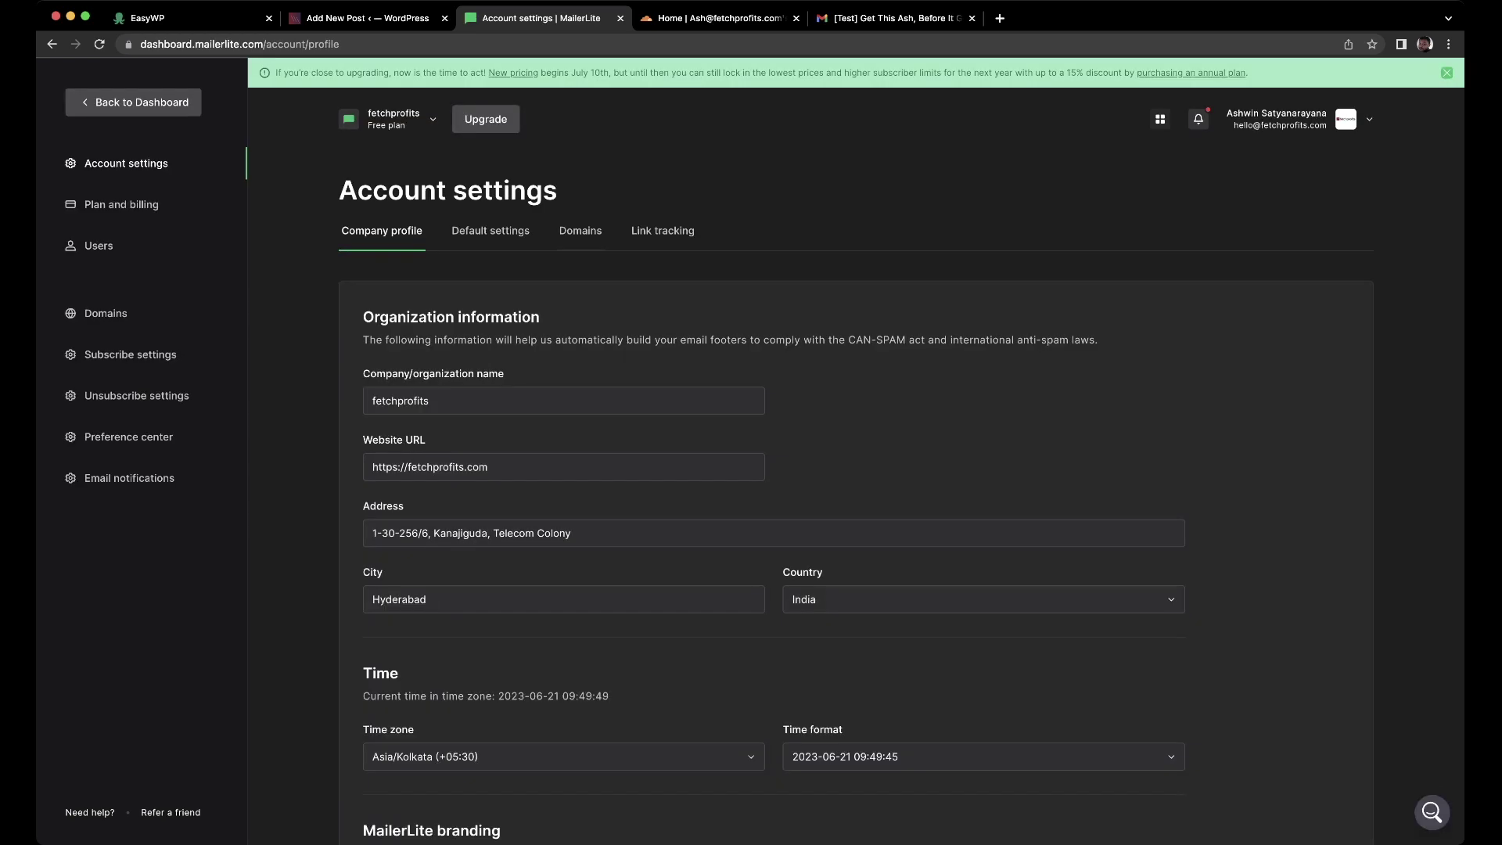
click(580, 230)
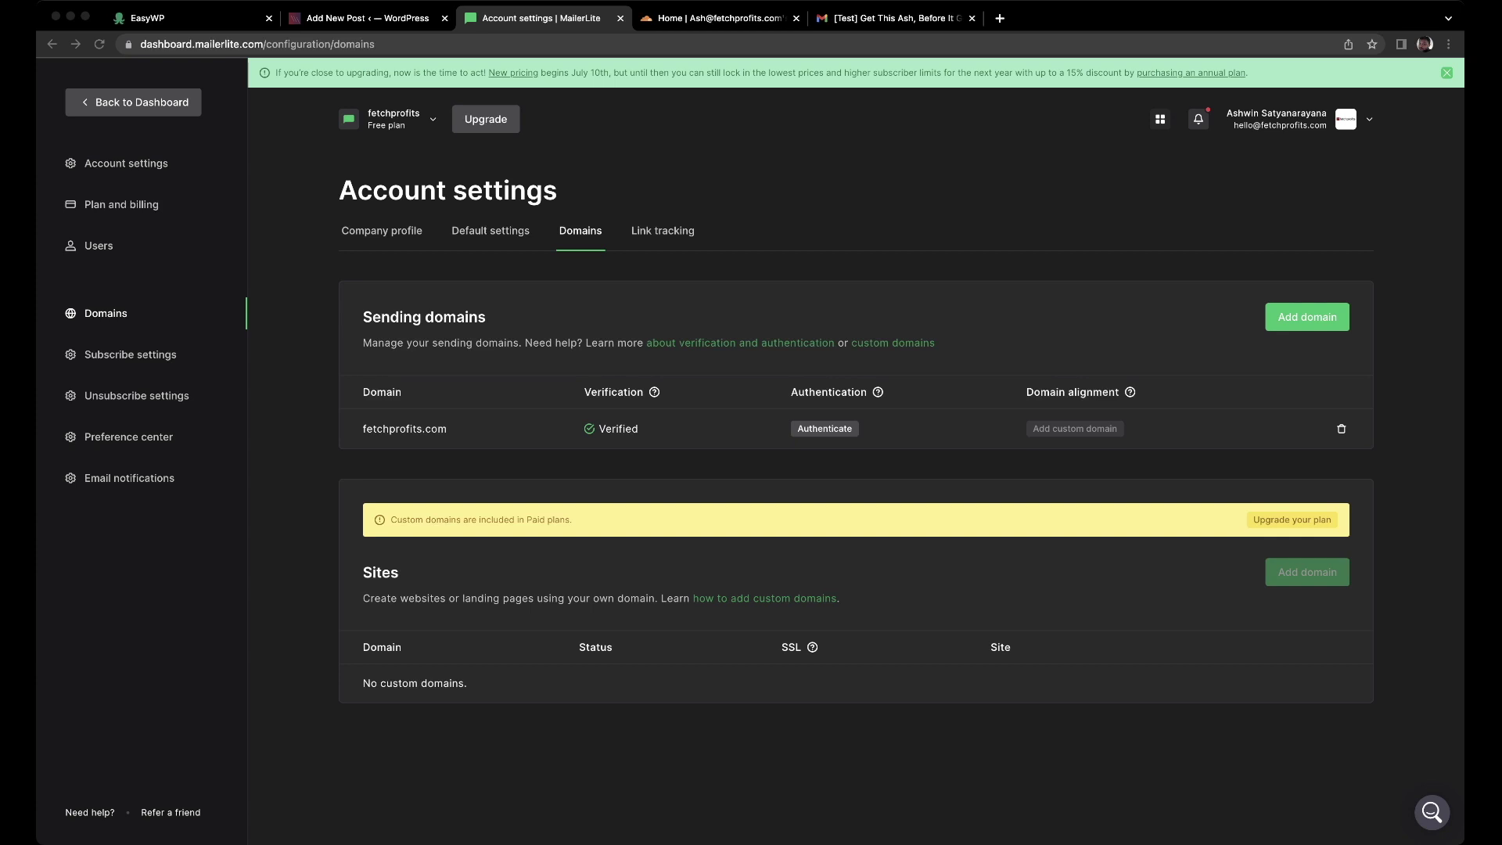
key(super+Tab)
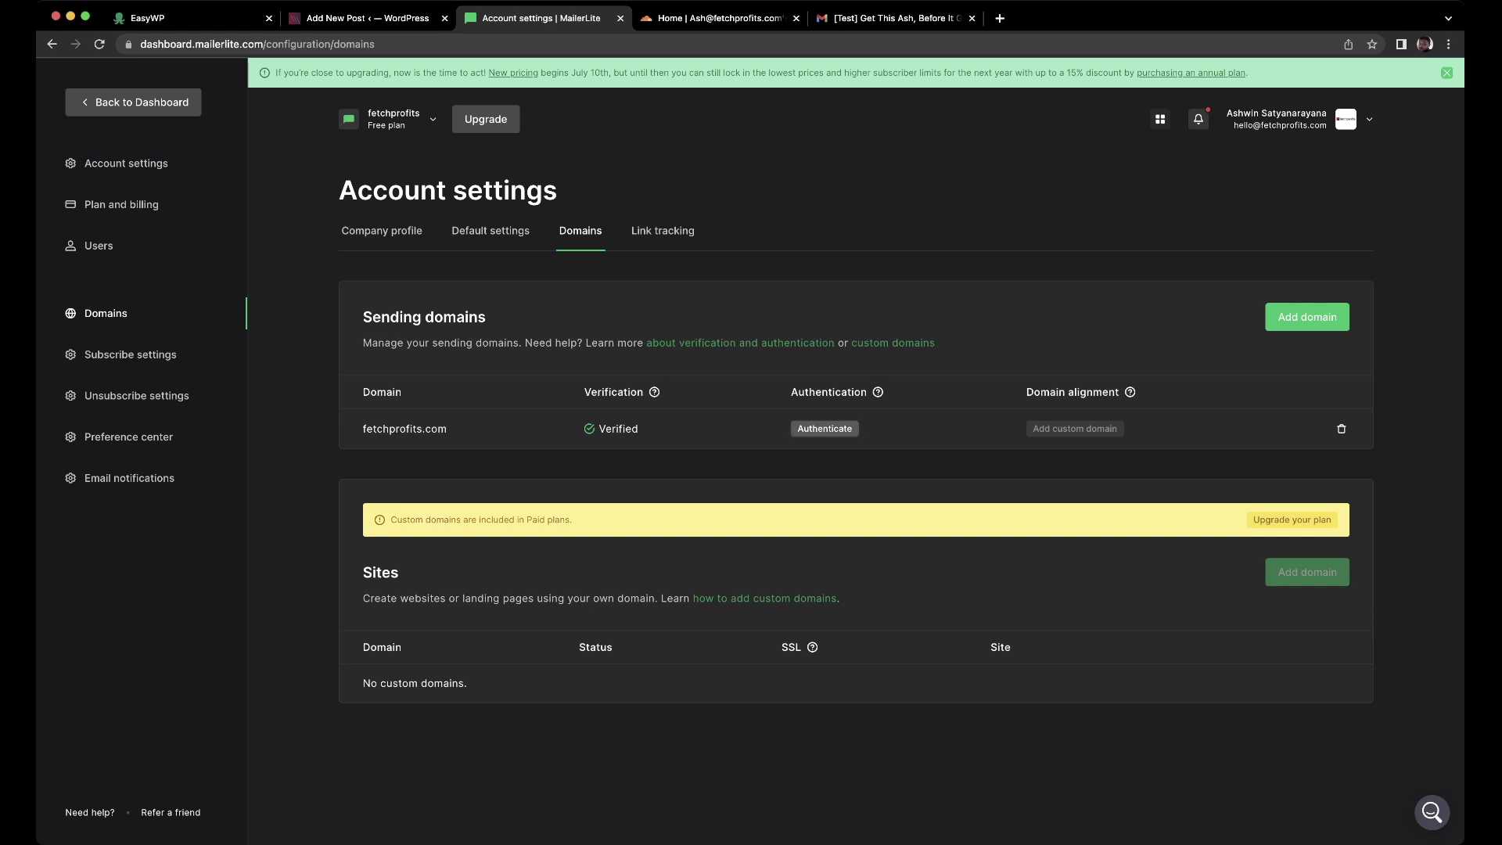
click(824, 429)
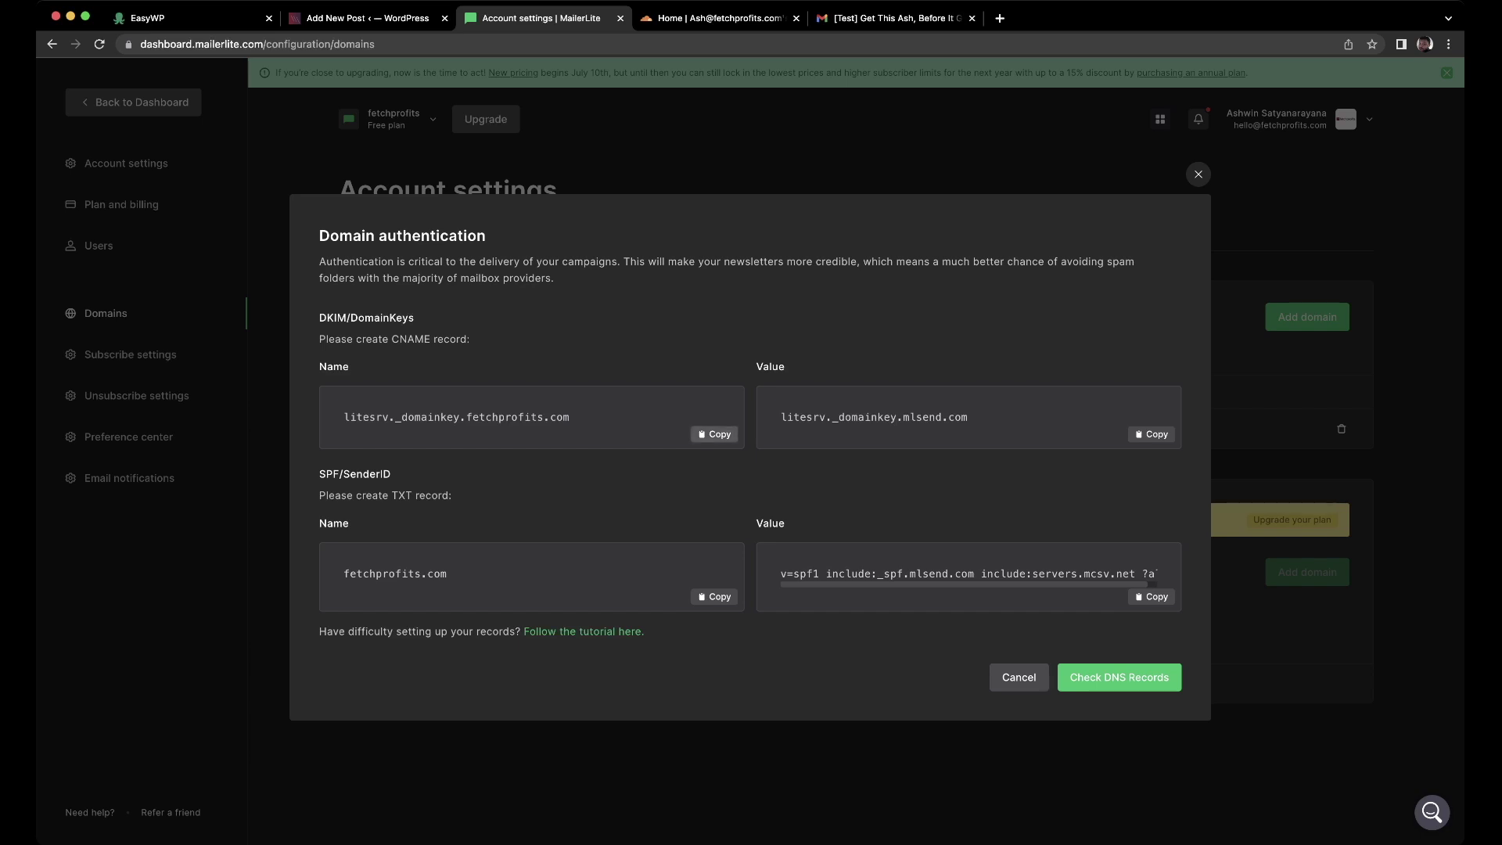
Step: Copy the DKIM CNAME record name and open the DNS records of fetchprofits.com in Cloudflare
click(713, 433)
click(718, 18)
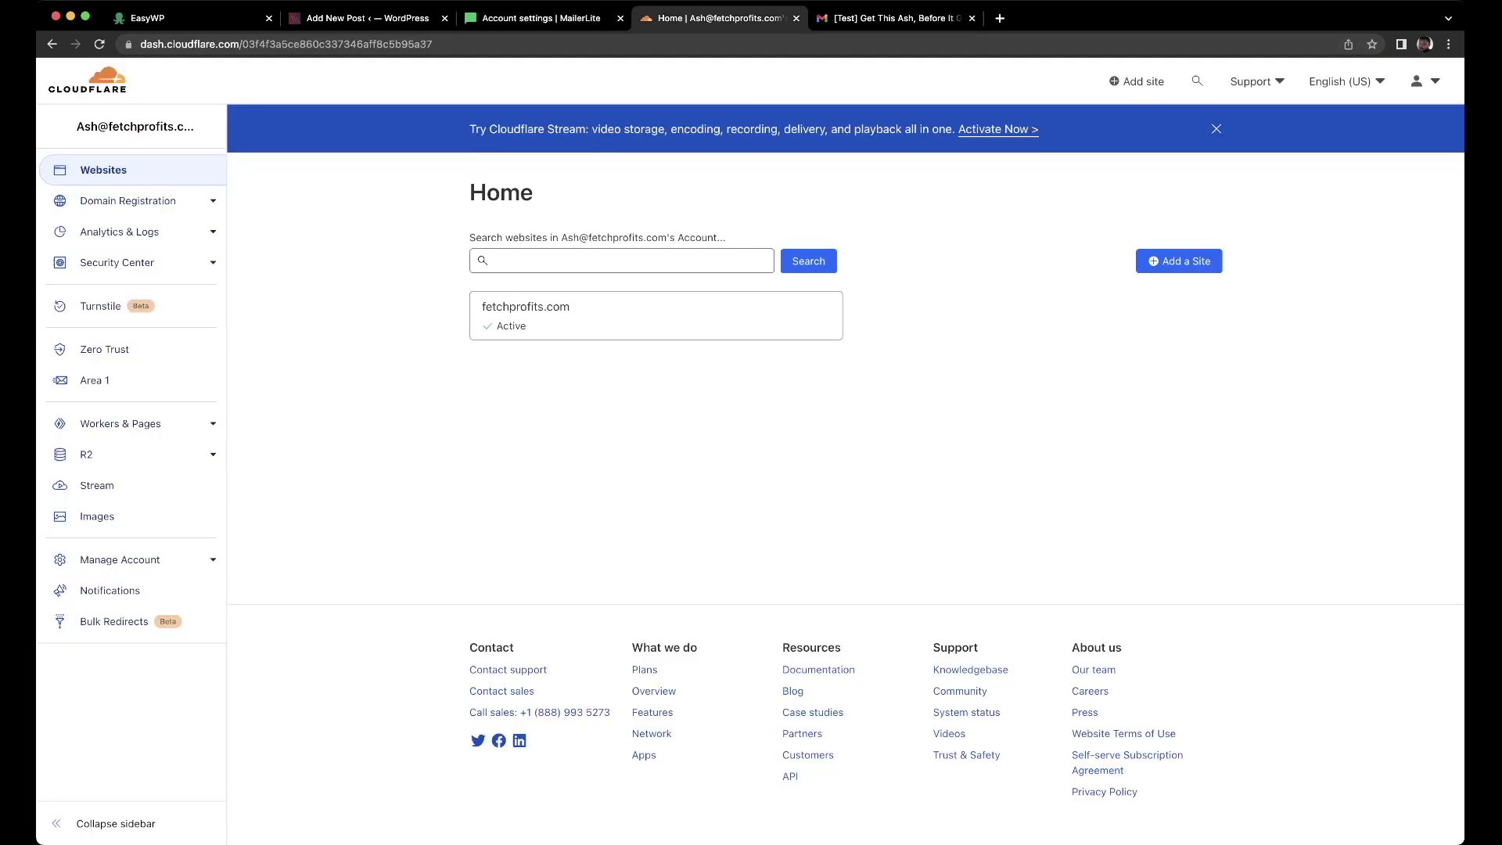
click(655, 315)
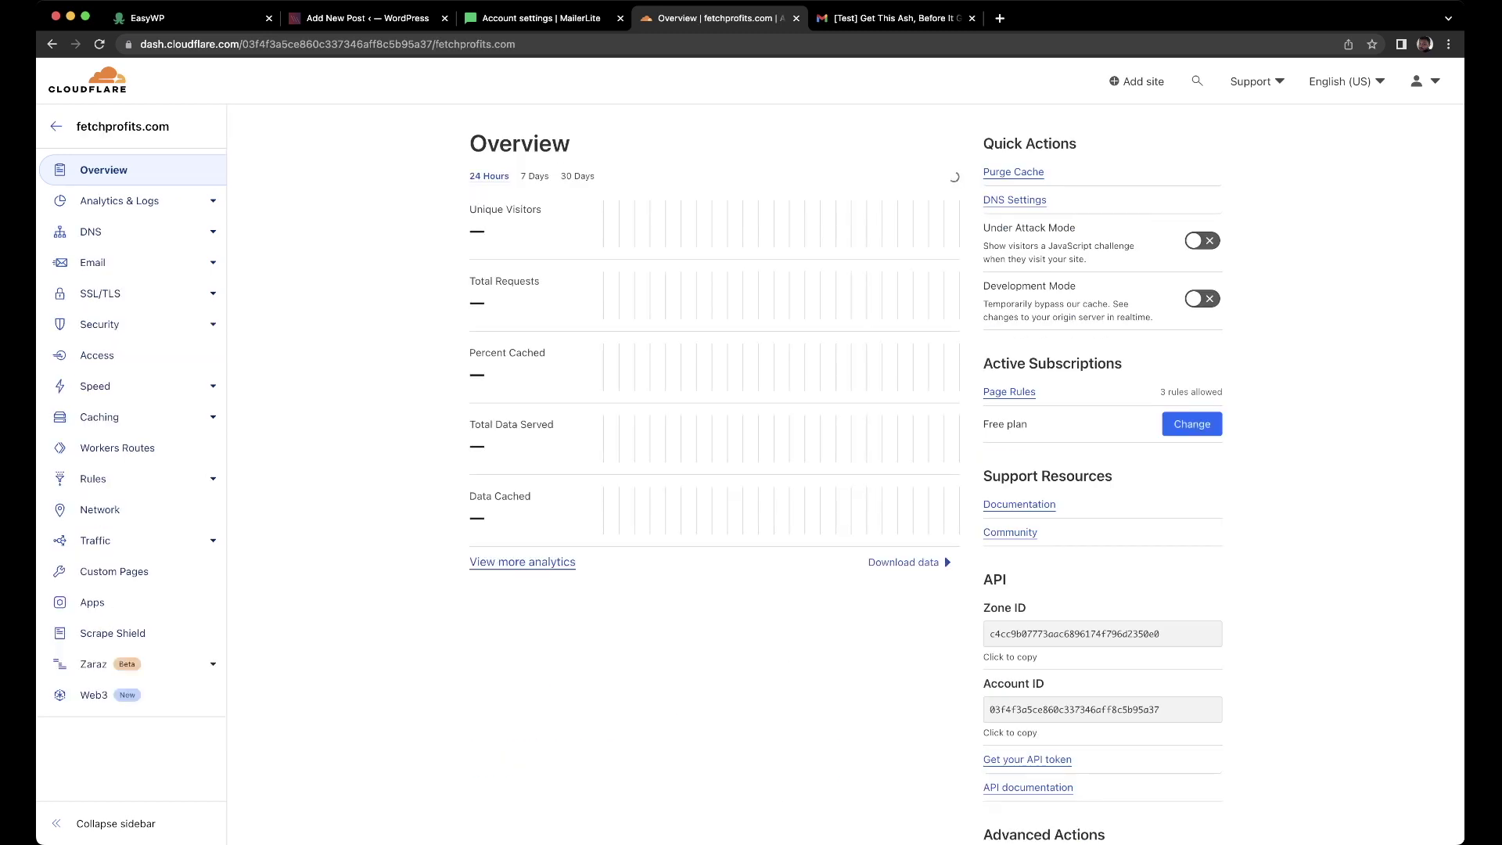
click(91, 232)
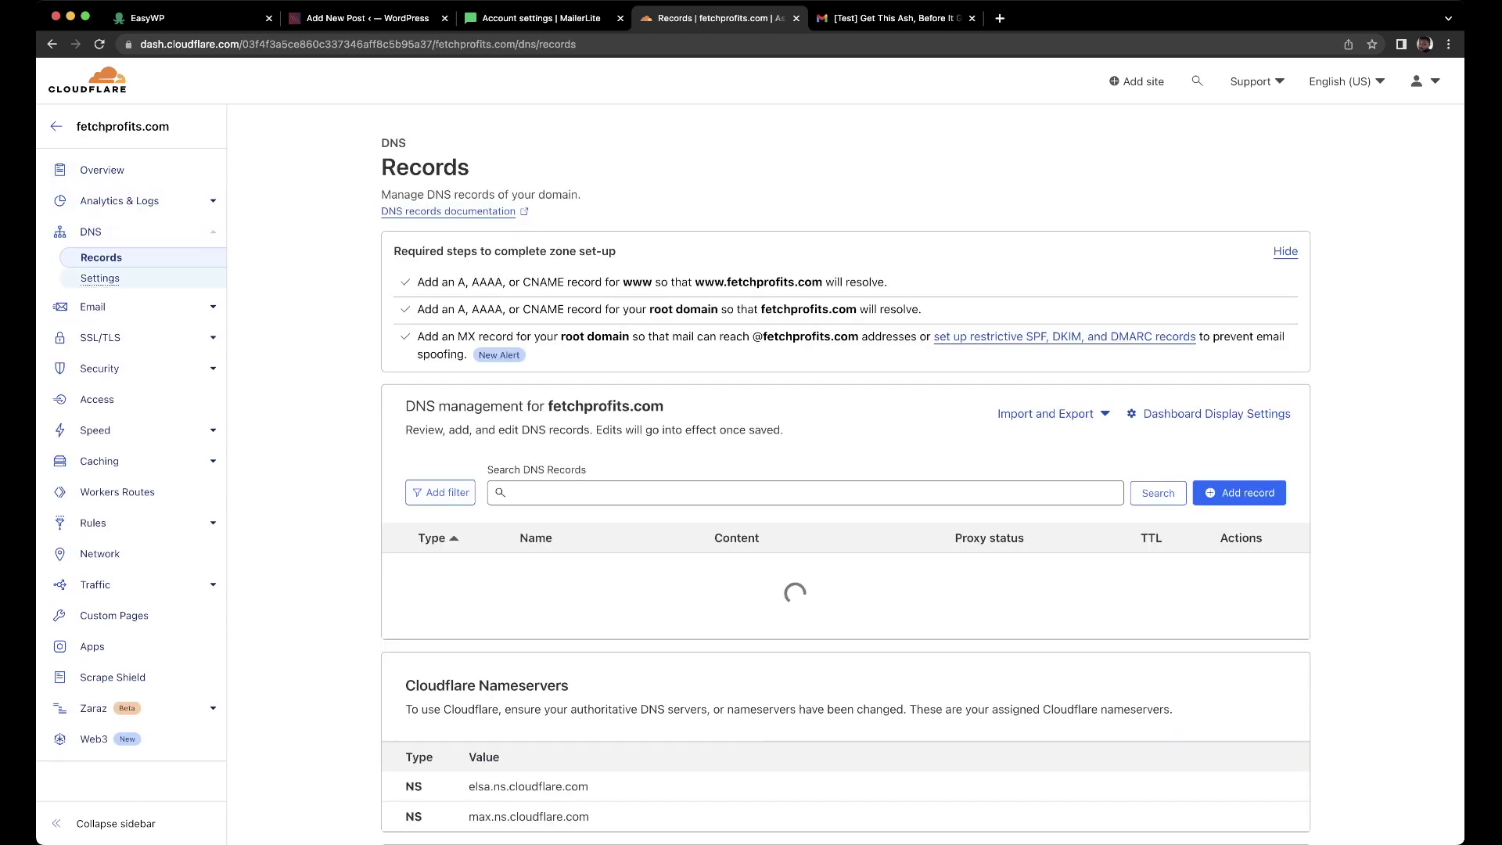
scroll(845, 474, down, 2)
scroll(844, 470, down, 2)
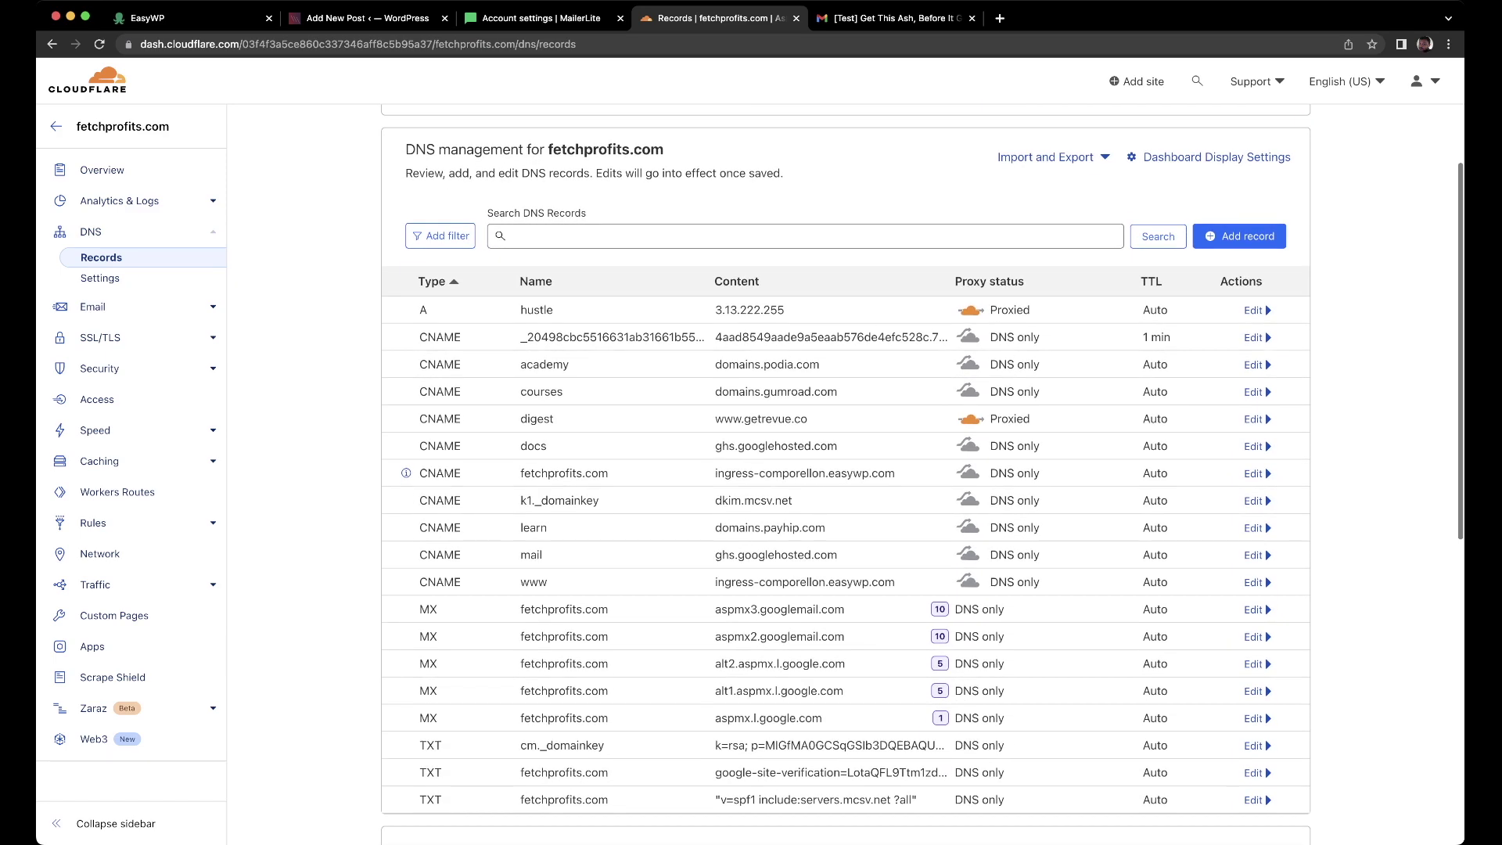
Step: Start a new CNAME record and set its name to litesrv._domainkey.fetchprofits.com
click(1239, 235)
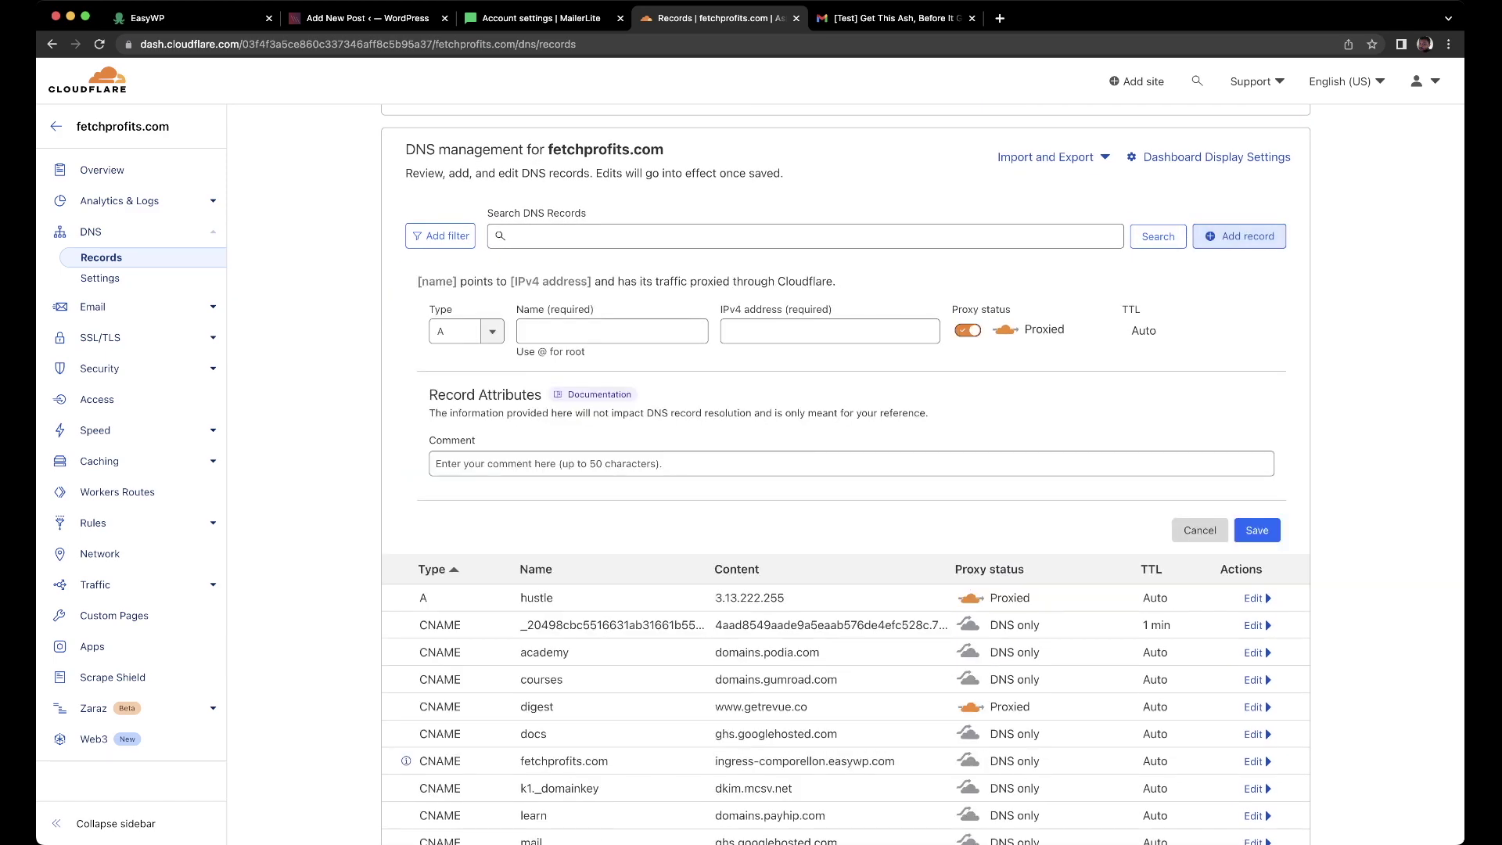
click(466, 331)
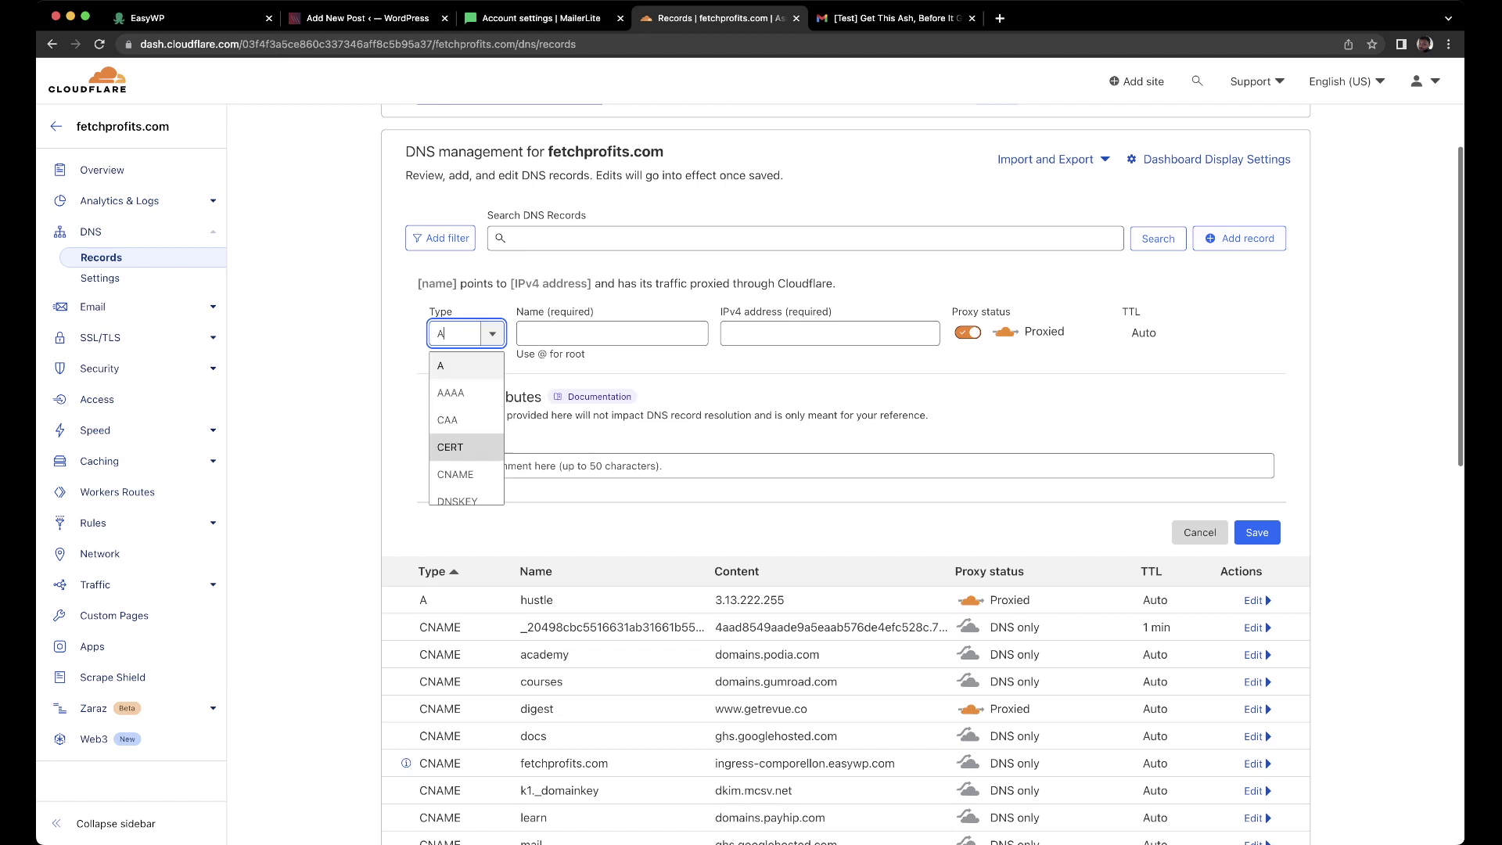
click(462, 472)
click(611, 331)
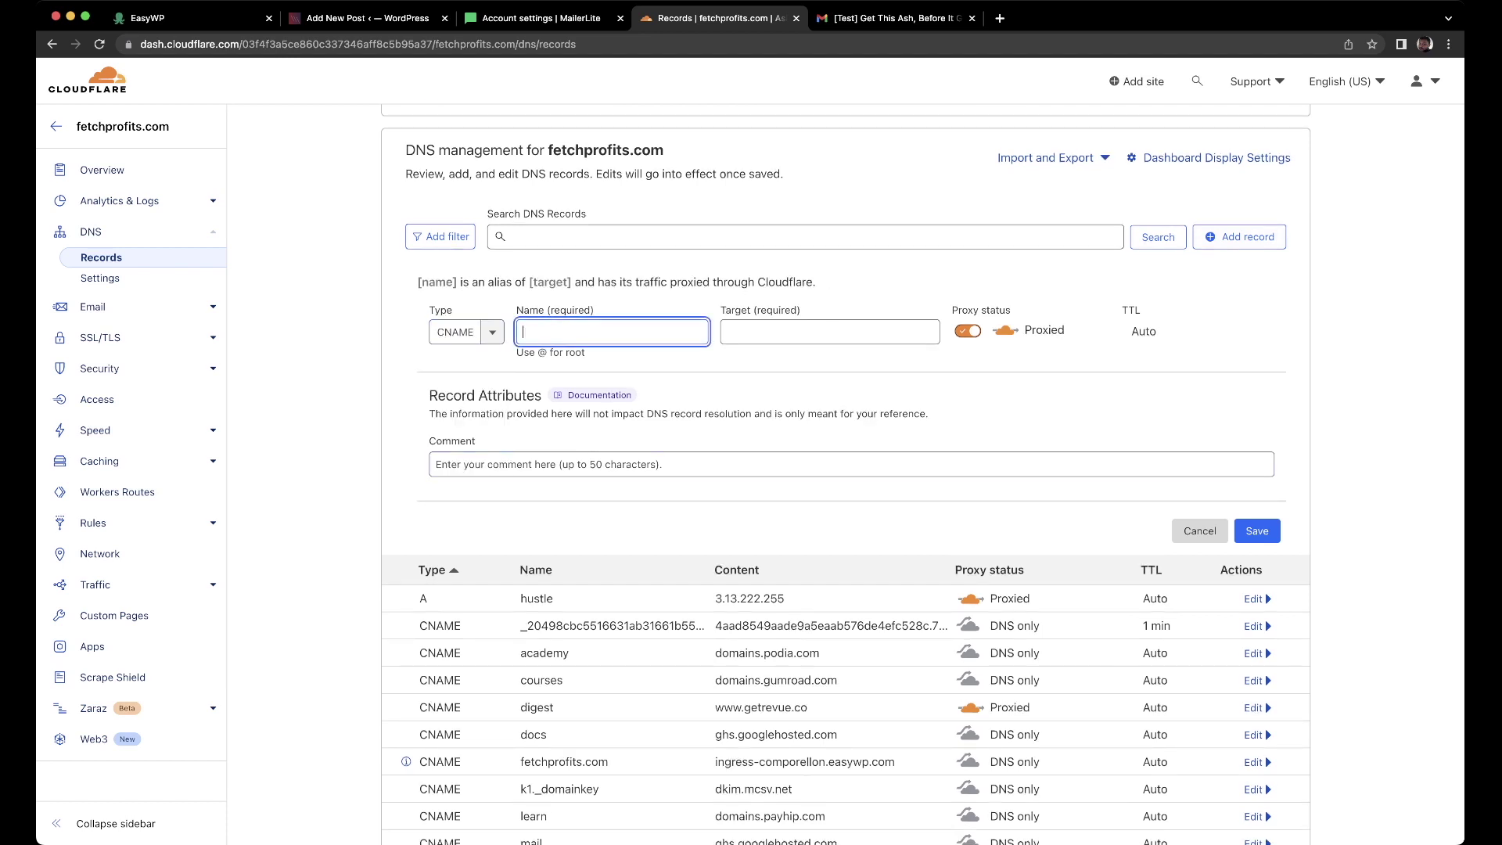
key(super+v)
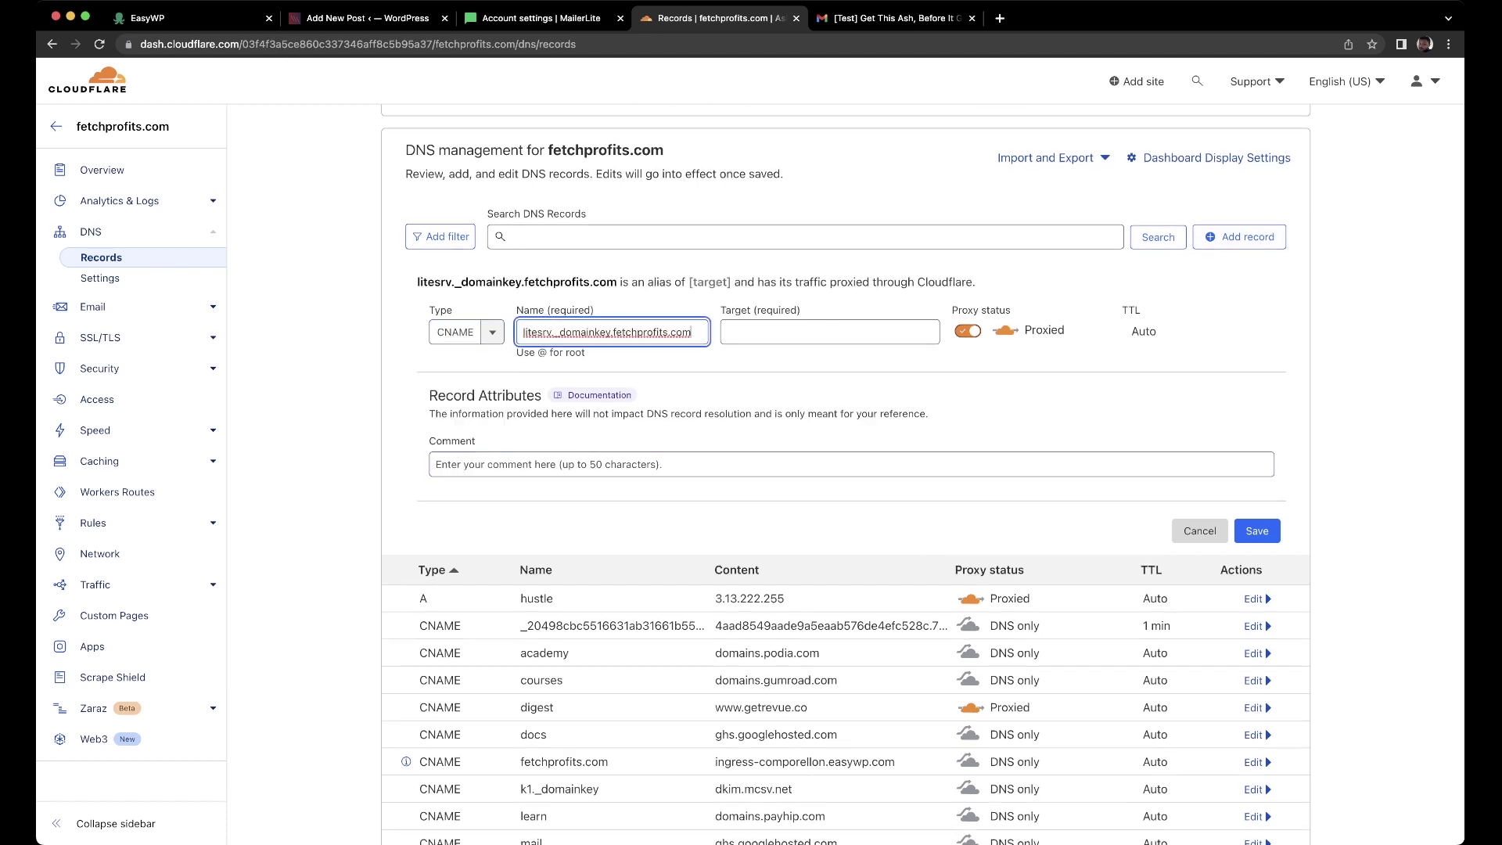
Step: Copy the DKIM value litesrv._domainkey.mlsend.com from MailerLite into the CNAME record's target in Cloudflare and save the record
click(543, 17)
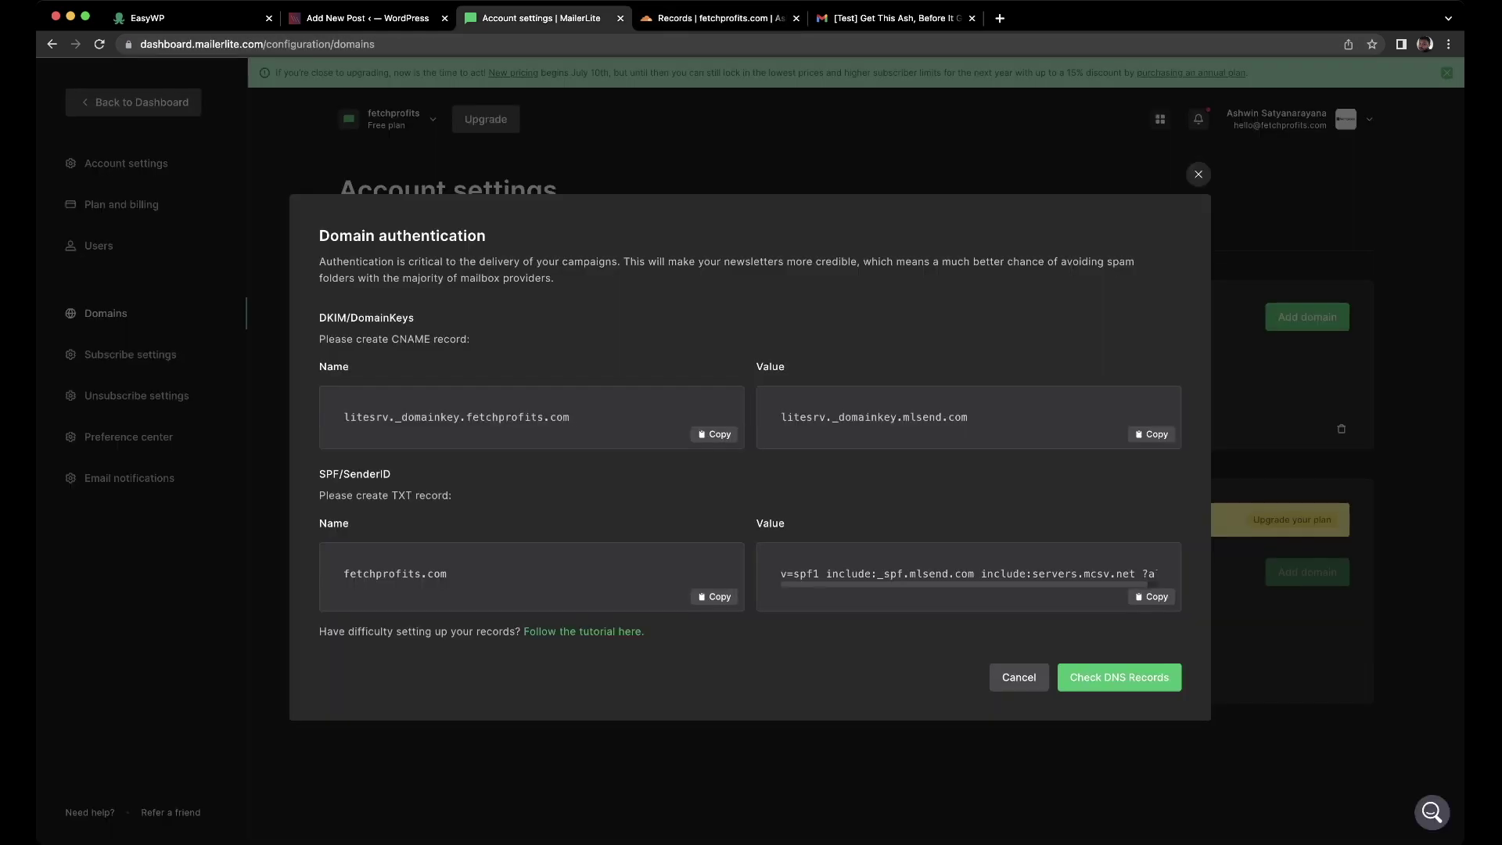
key(super+Tab)
key(super+Tab)
drag(967, 417, 781, 417)
key(super+c)
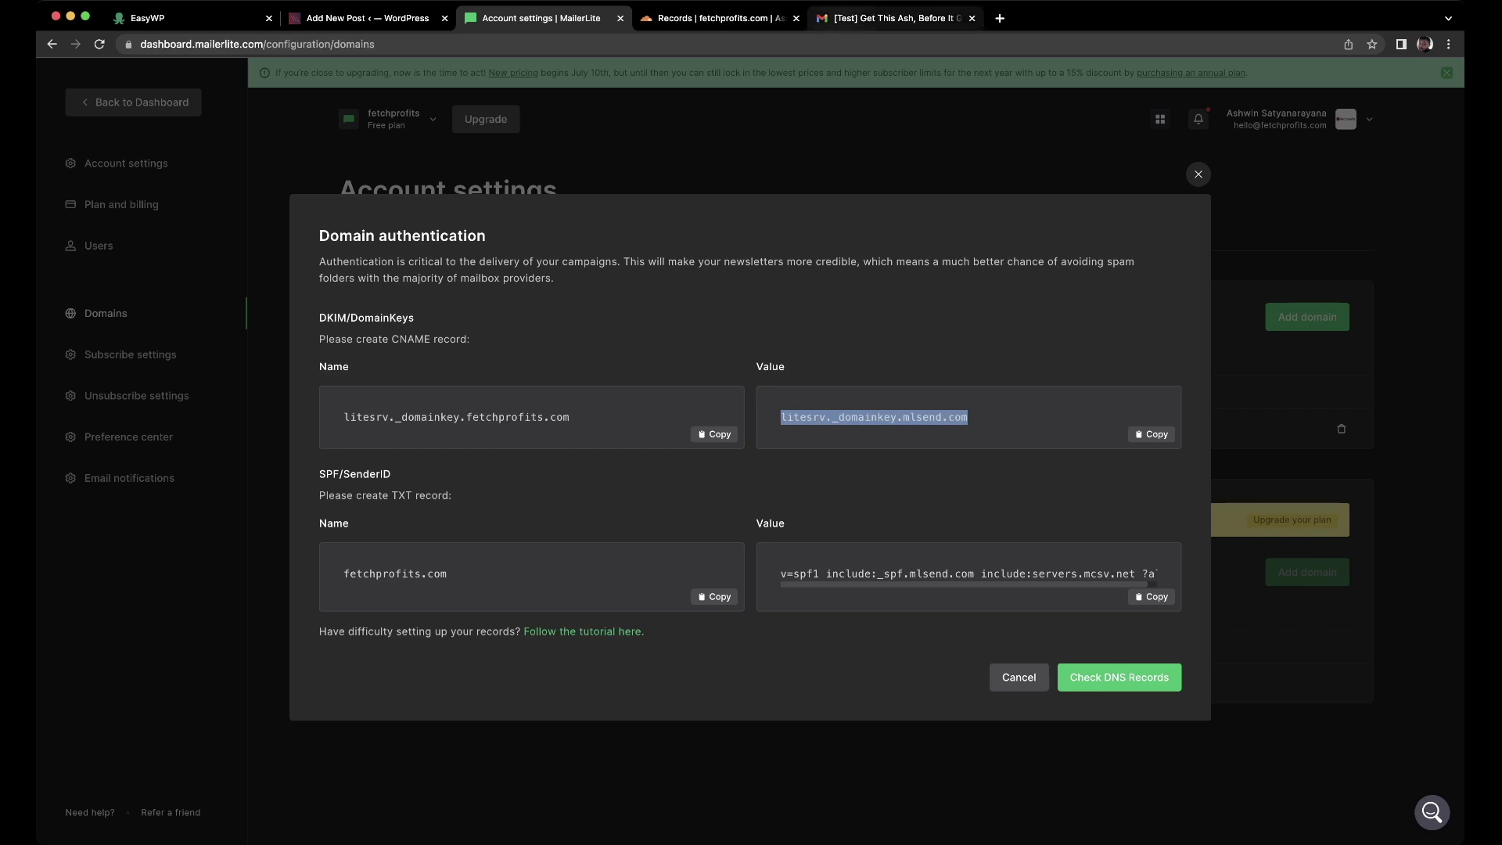
click(719, 18)
click(828, 330)
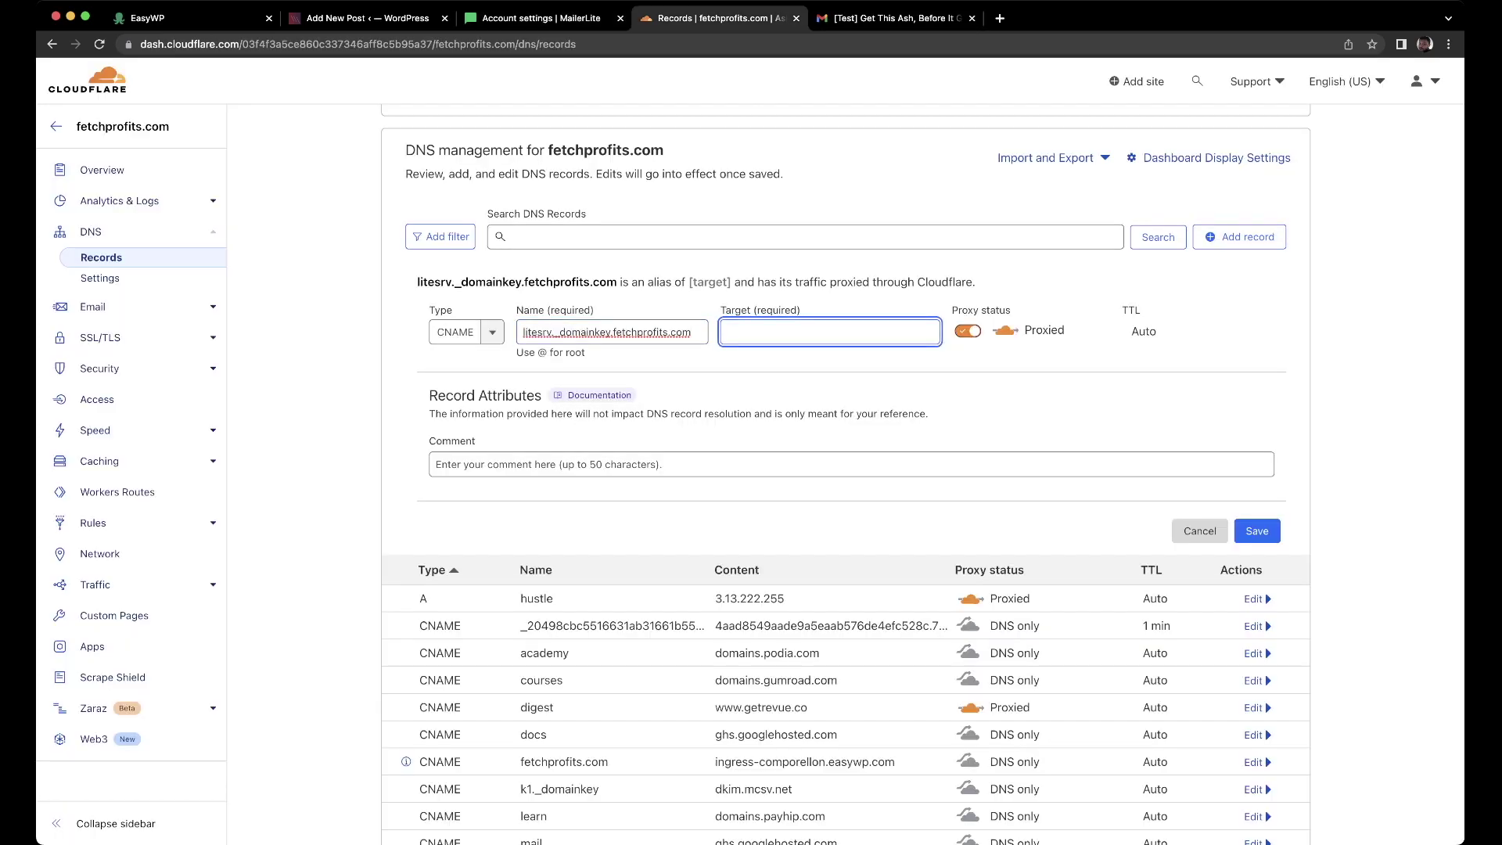
key(super+v)
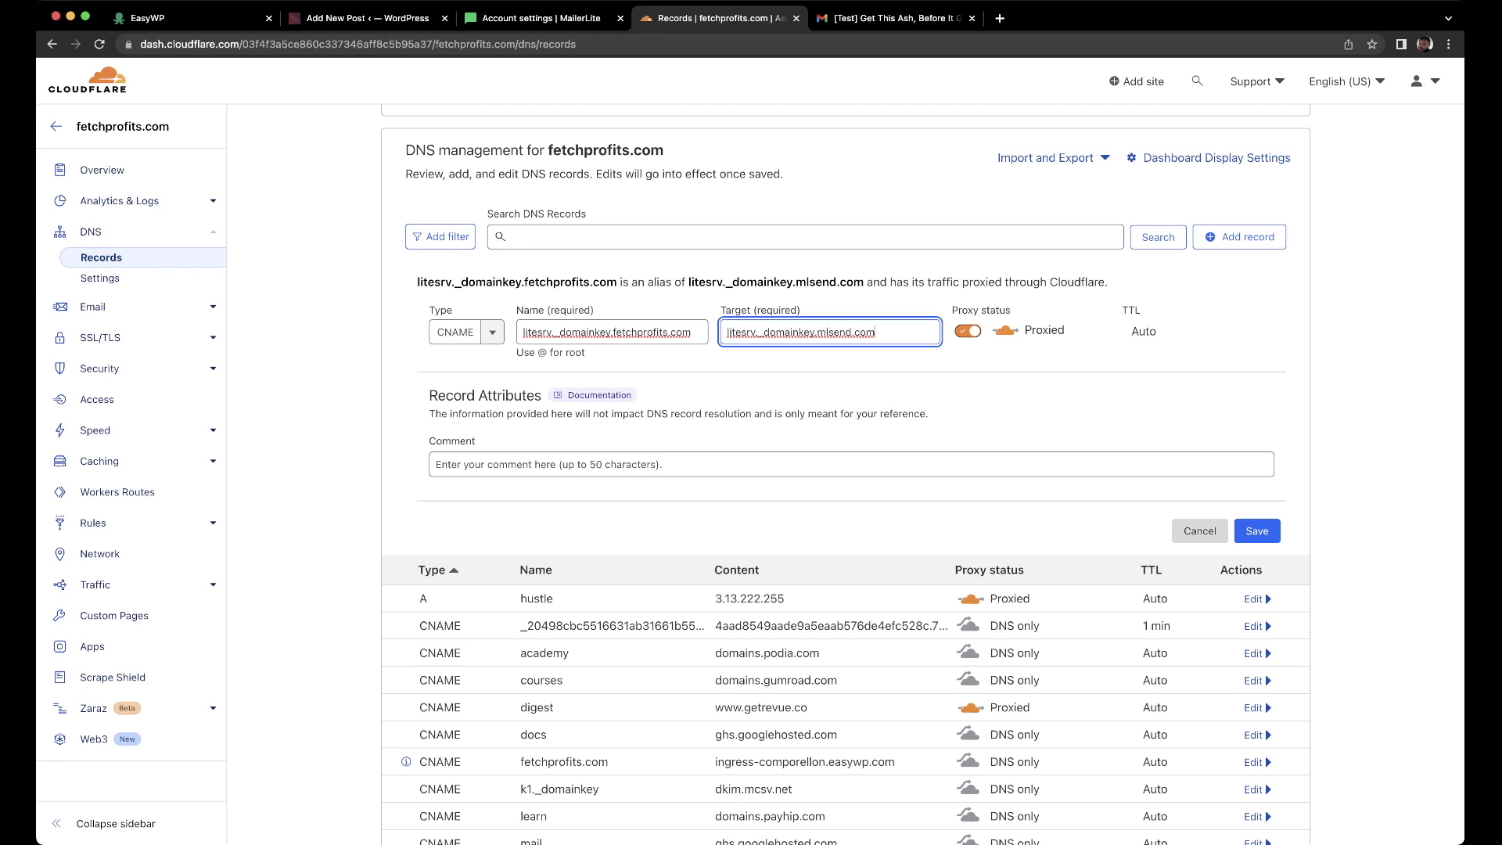
key(super+Tab)
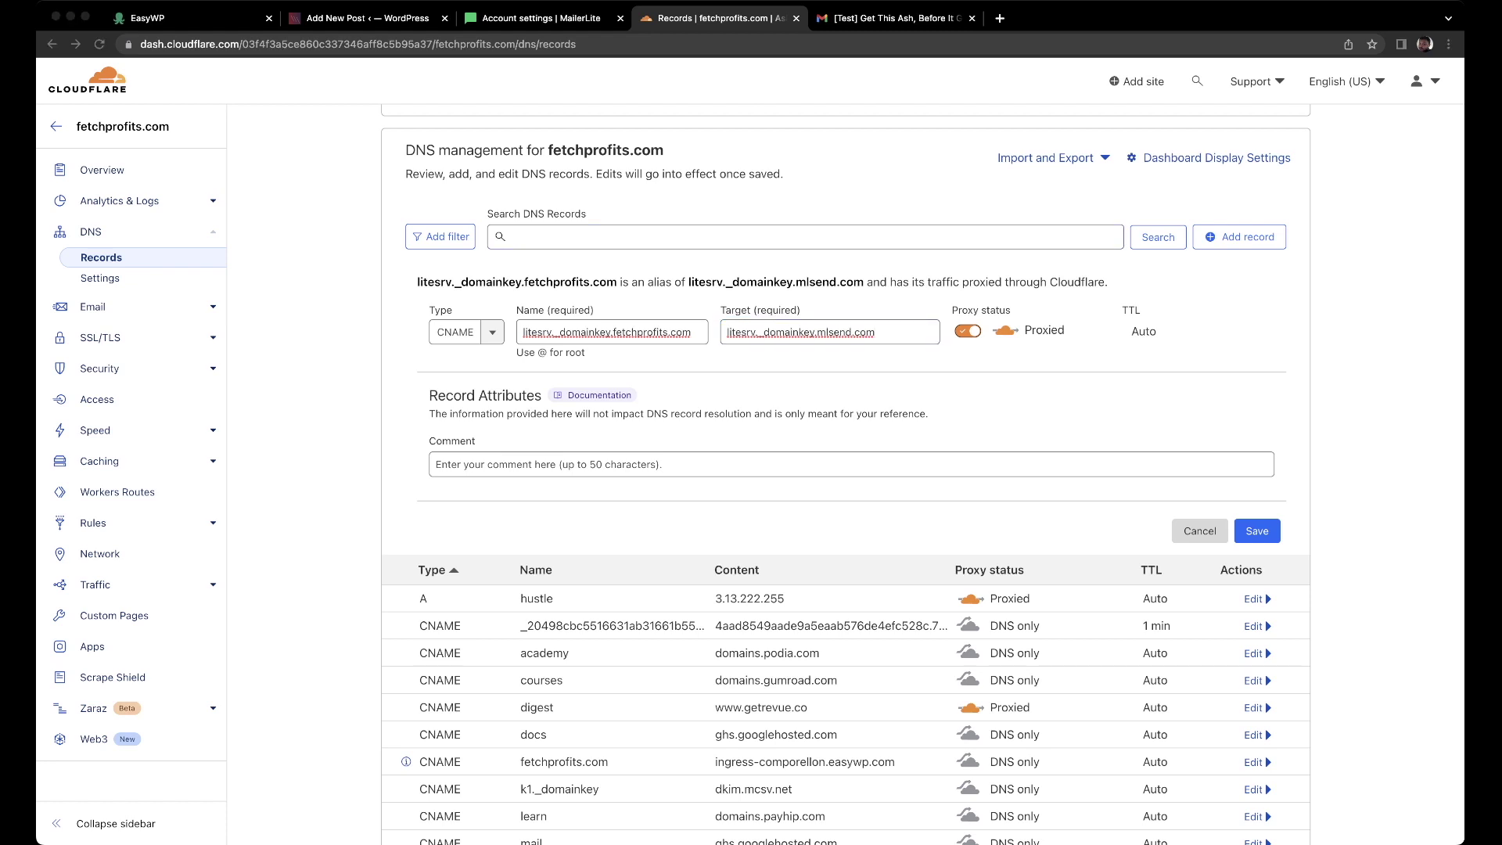
click(1256, 530)
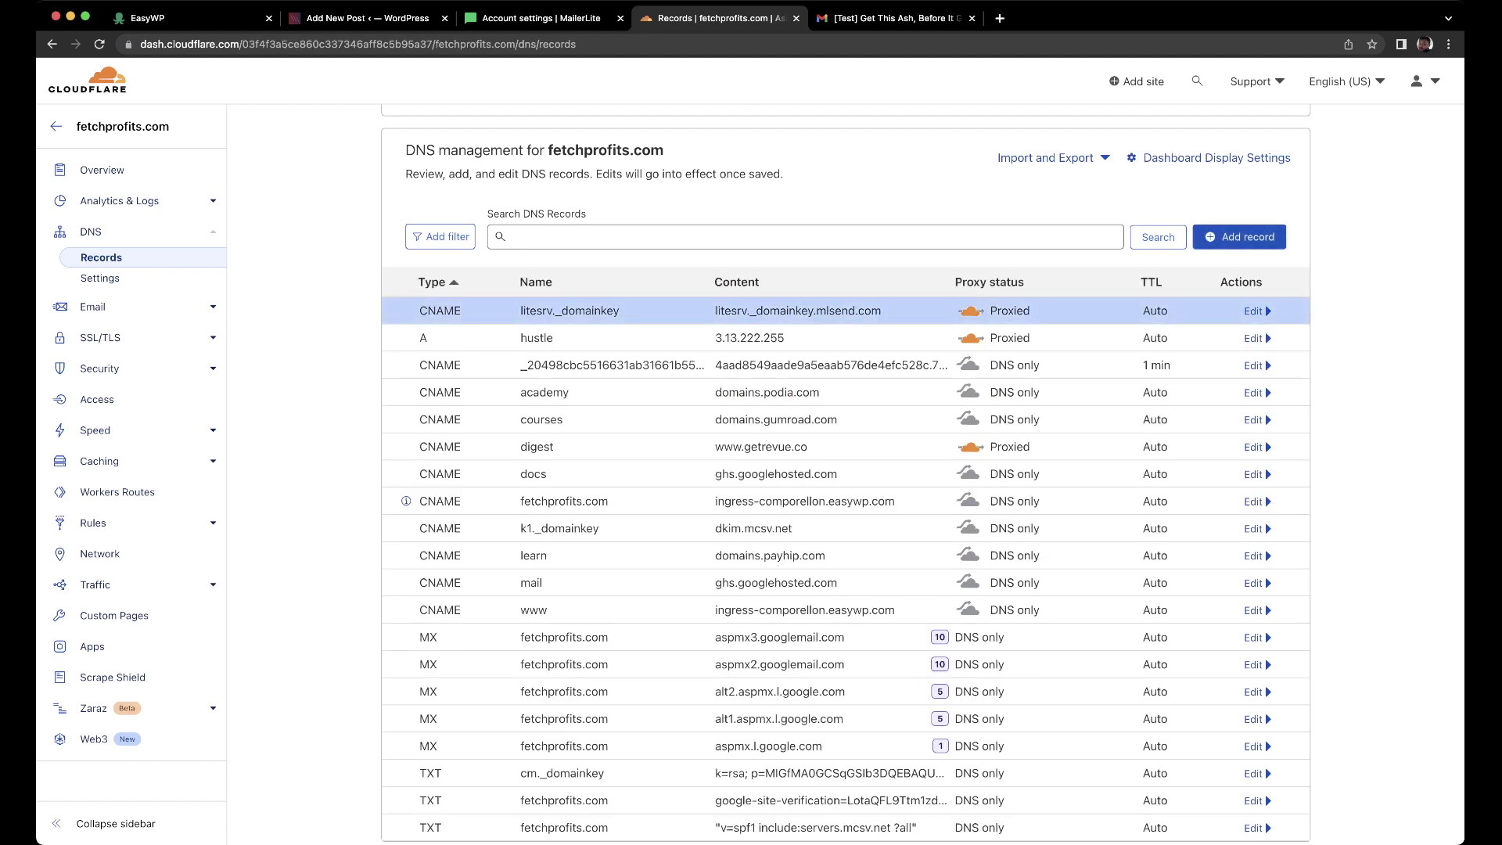
Step: Start a new TXT record in Cloudflare and fill its name with fetchprofits.com, copied from MailerLite's SPF details
click(1238, 236)
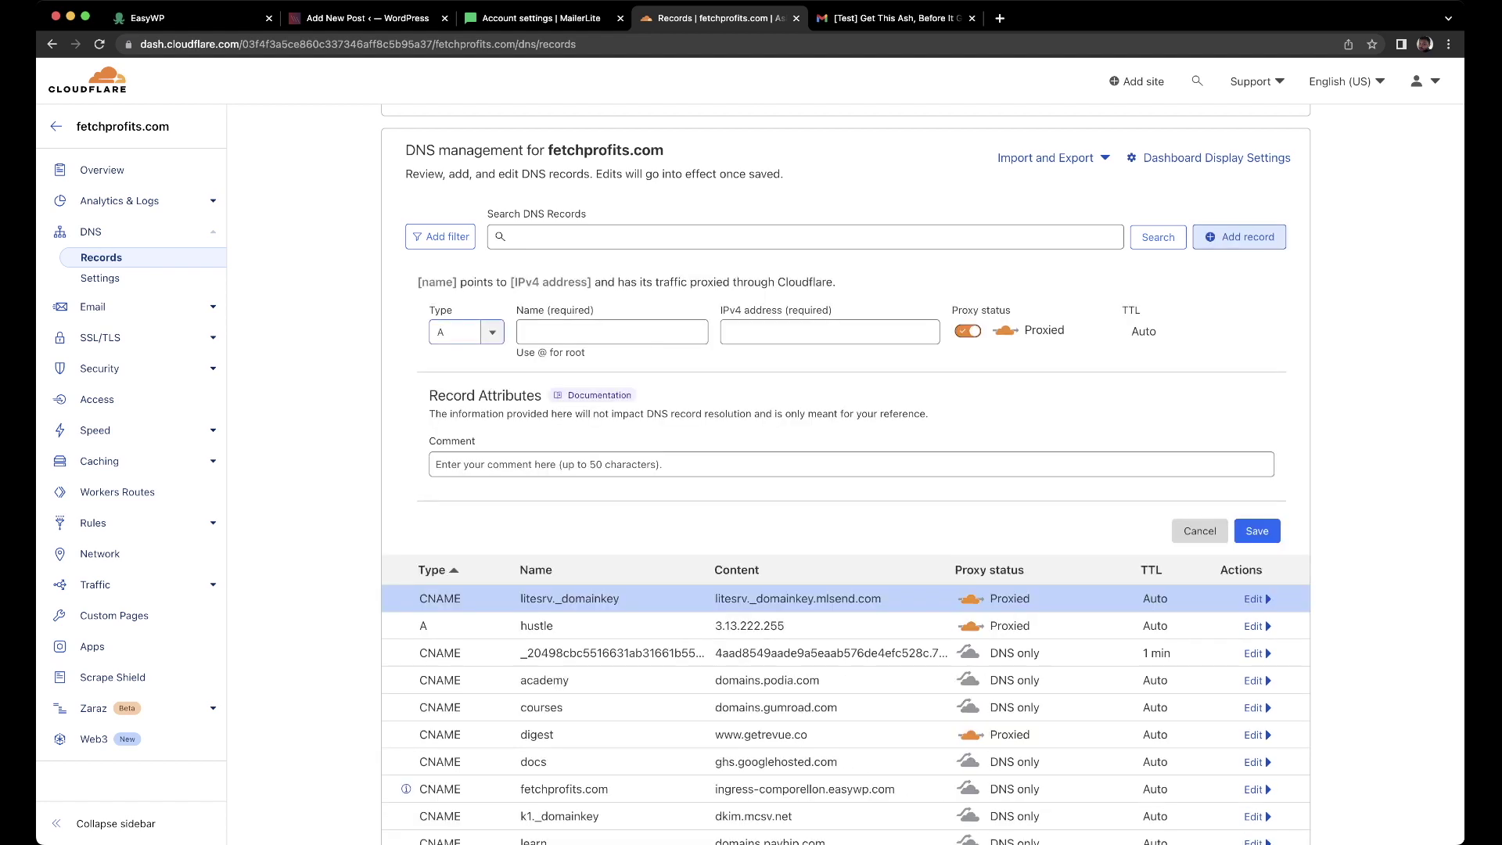
text(txt)
key(Return)
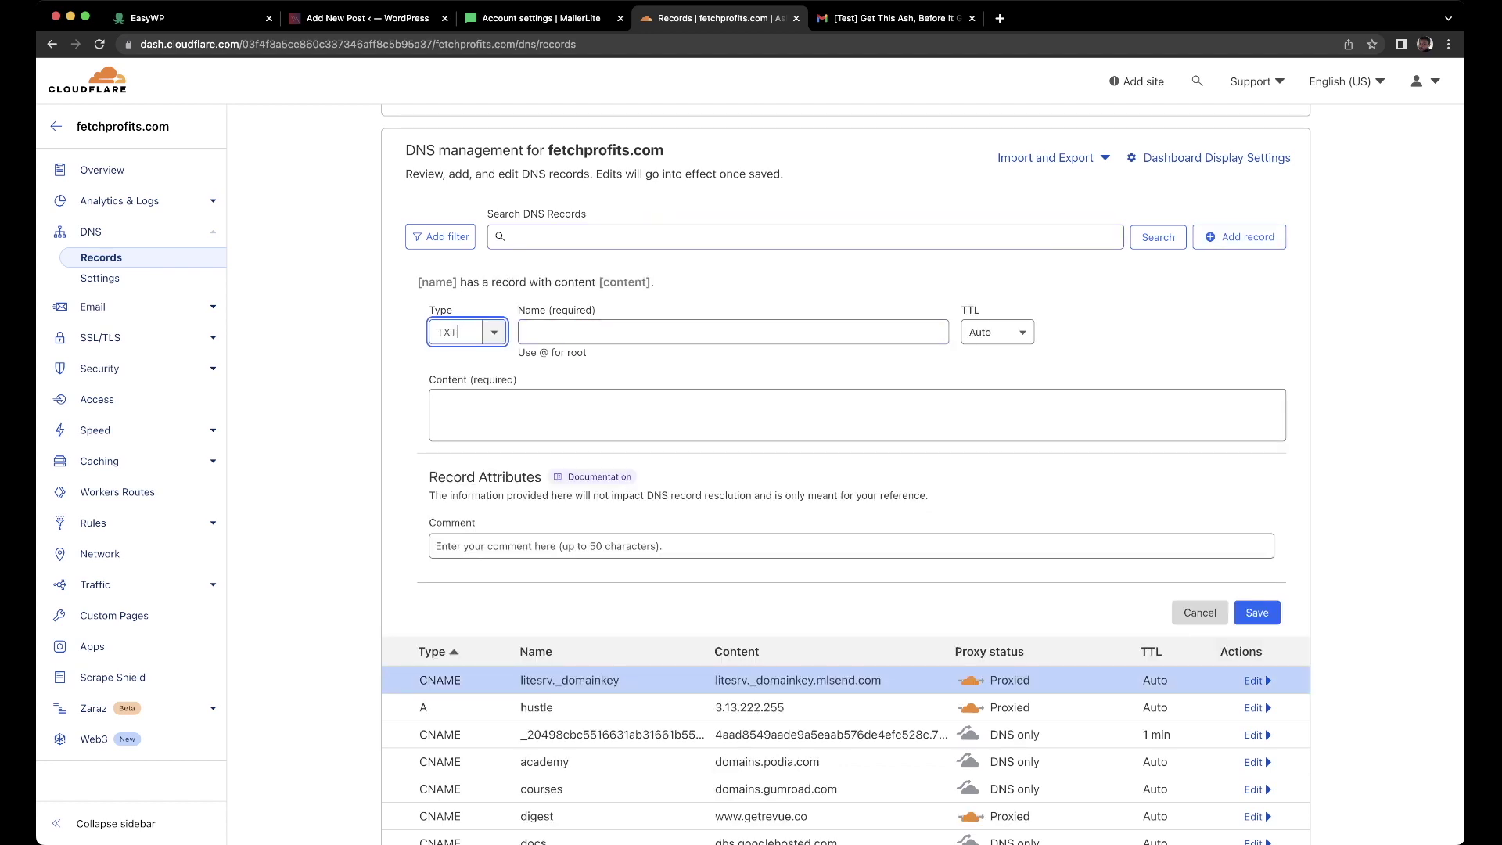
click(543, 18)
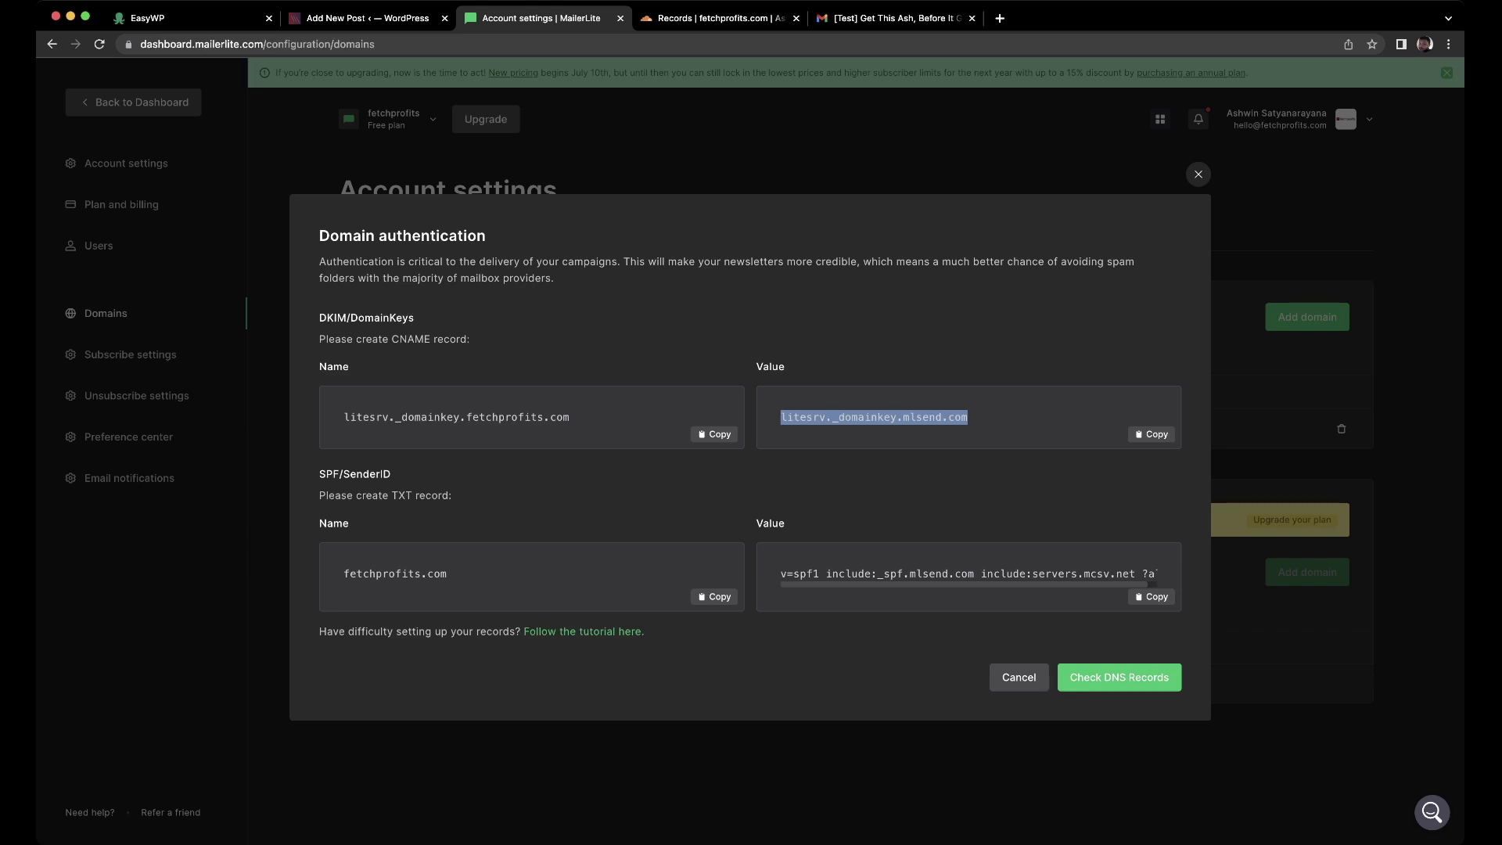
drag(448, 573, 343, 574)
key(super+c)
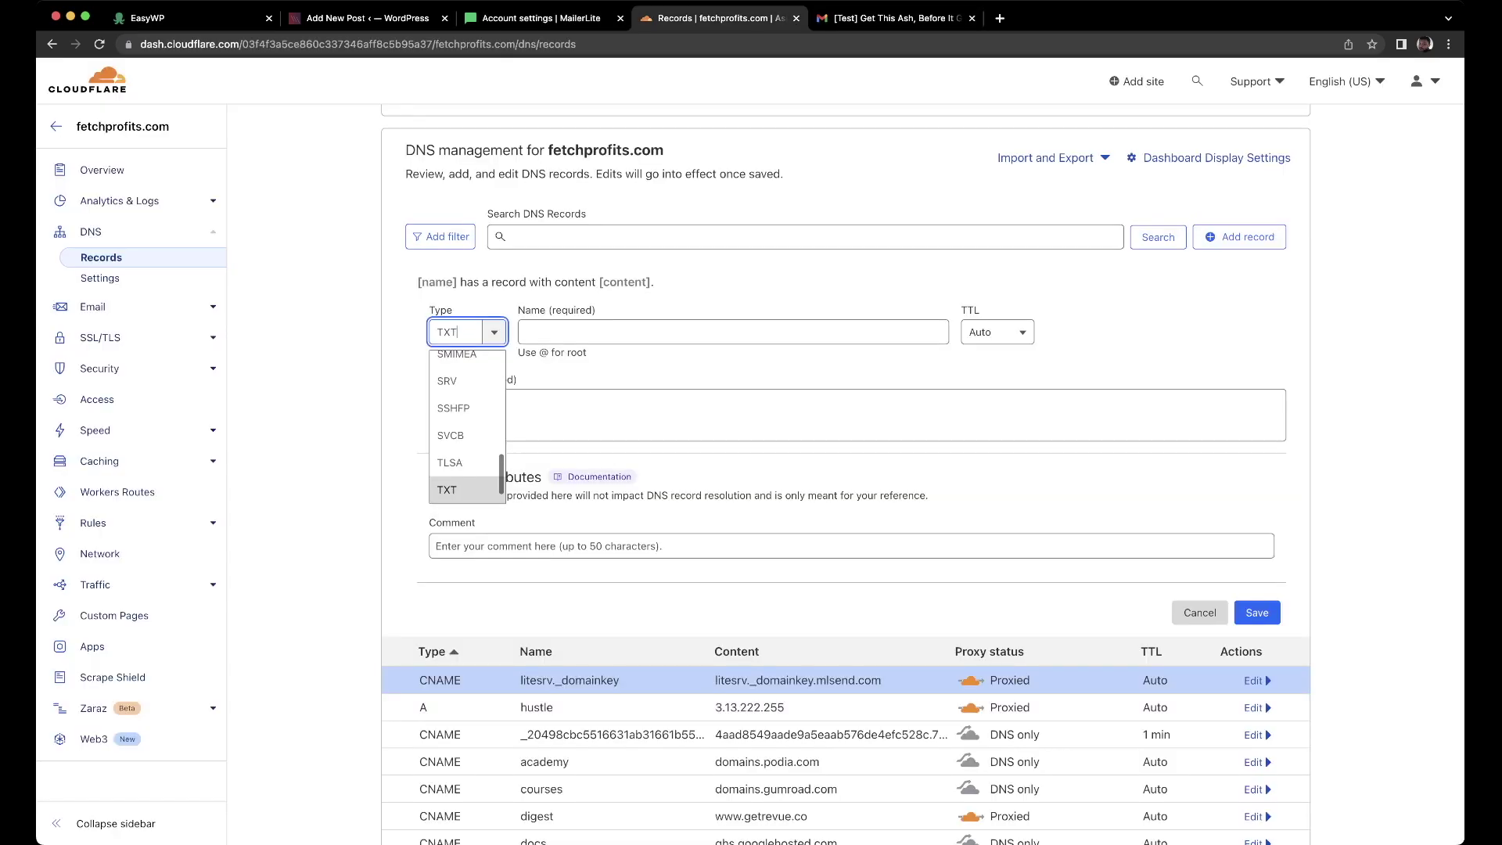
click(711, 18)
click(522, 331)
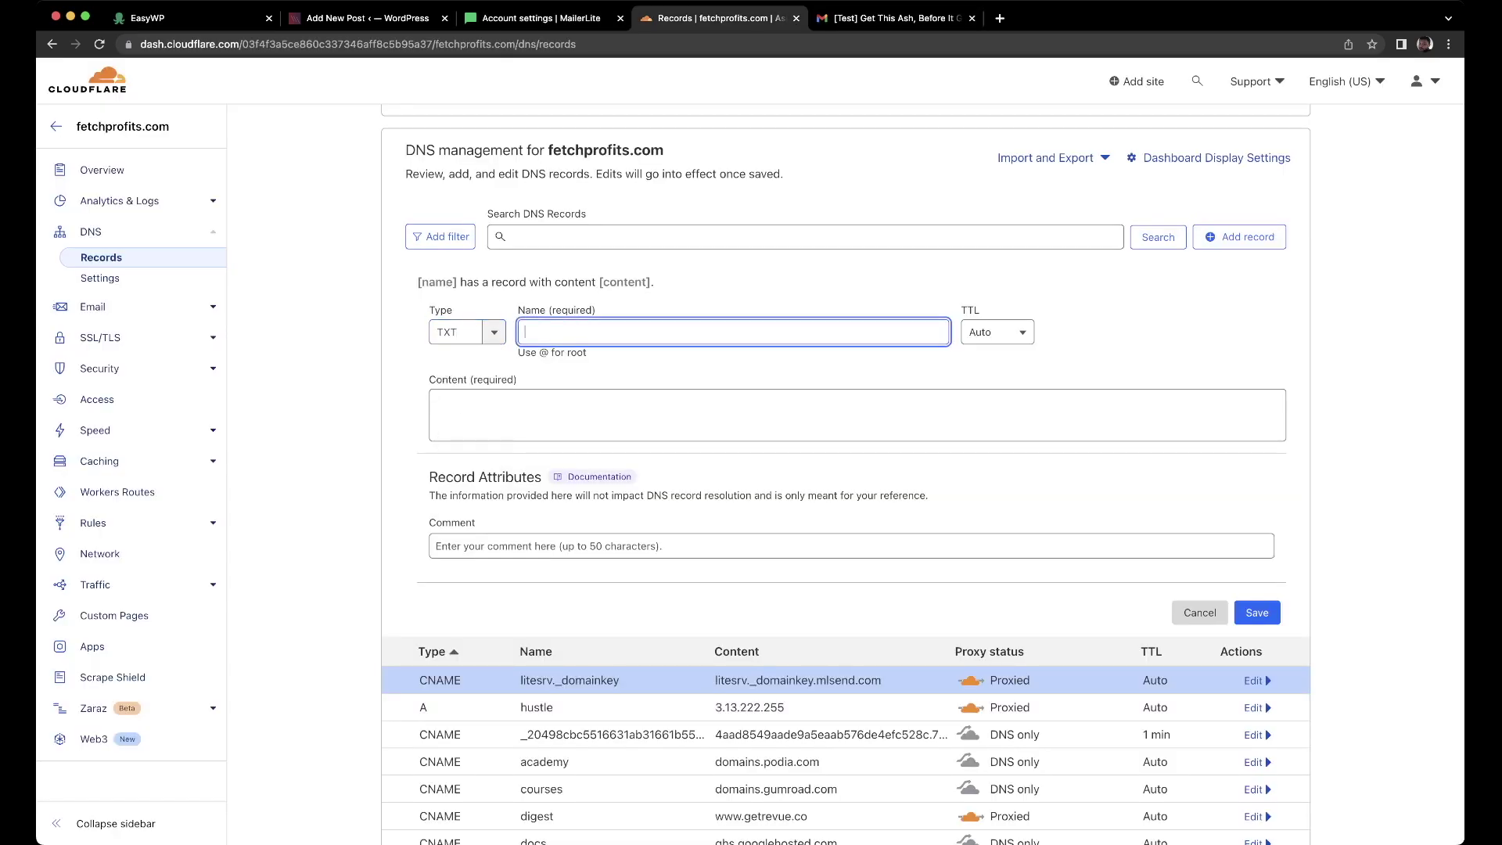
key(super+v)
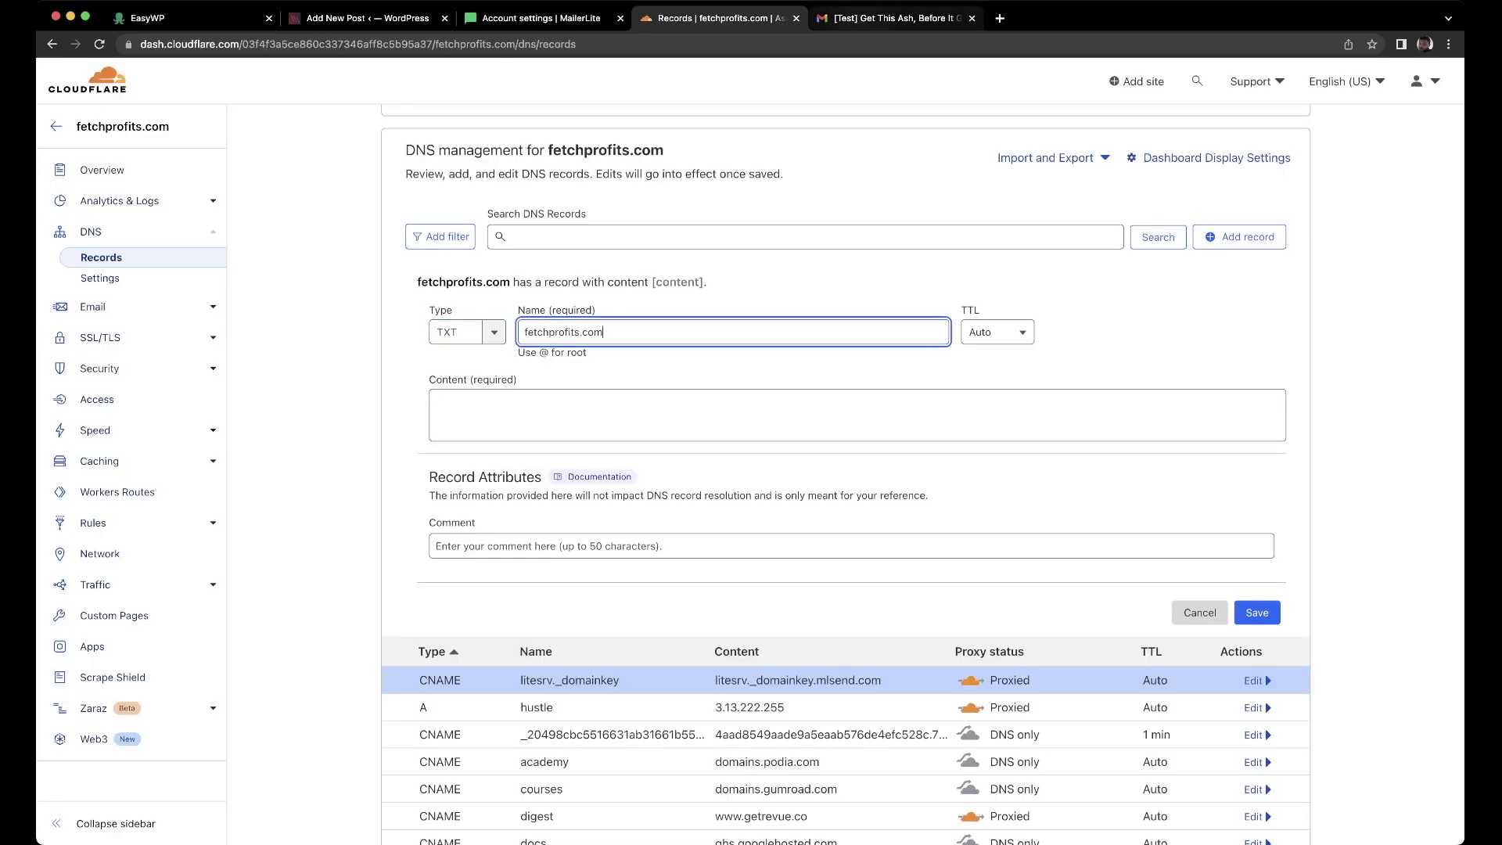
Step: Copy MailerLite's SPF value "v=spf1 include:_spf.mlsend.com include:servers.mcsv.net ?all" into the TXT record's content in Cloudflare and save the record
click(540, 18)
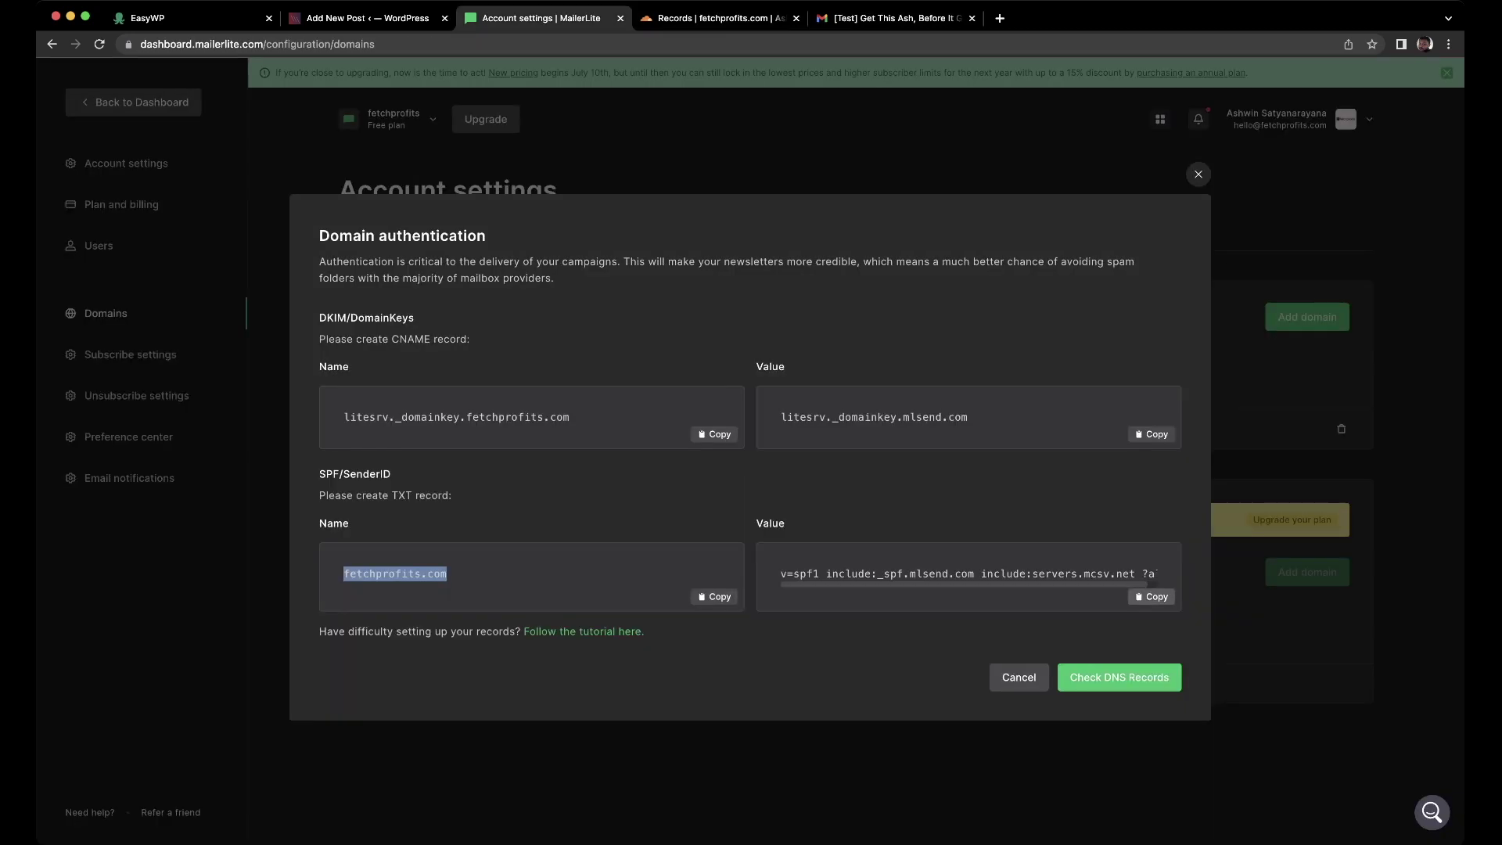
click(1151, 596)
click(719, 18)
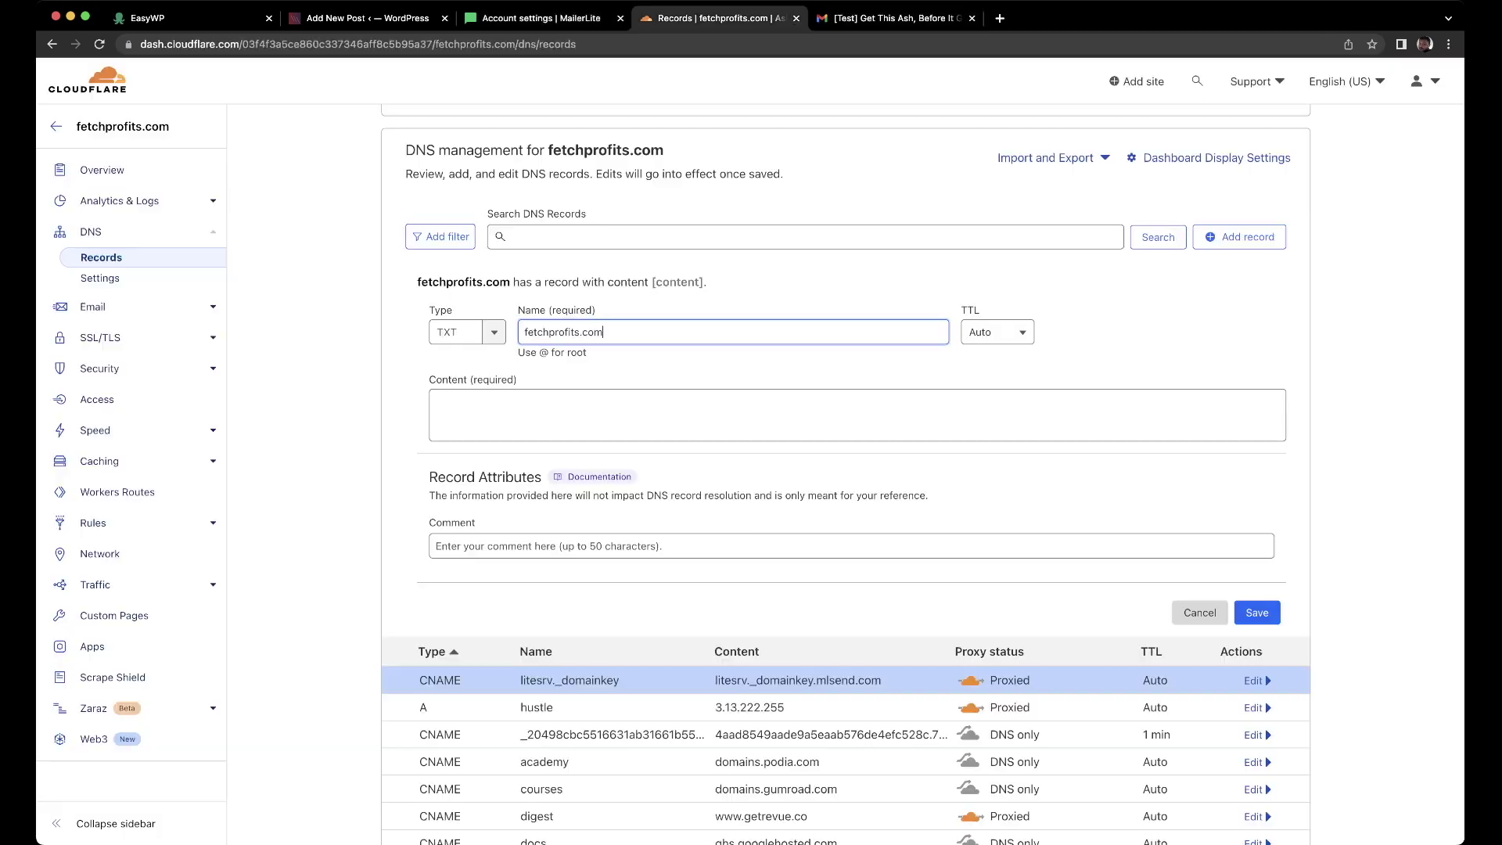
click(436, 401)
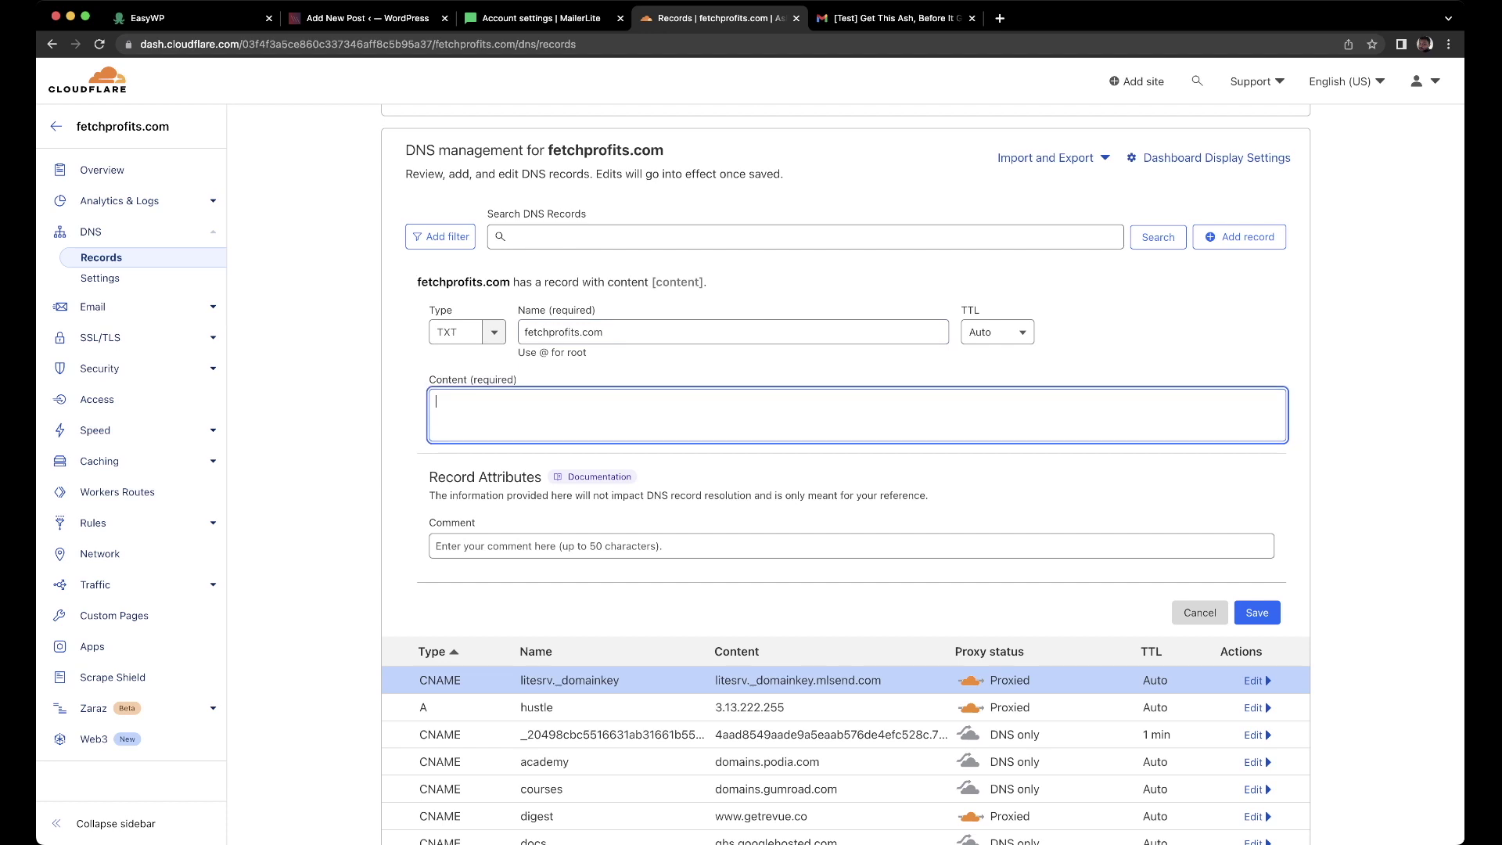
key(super+v)
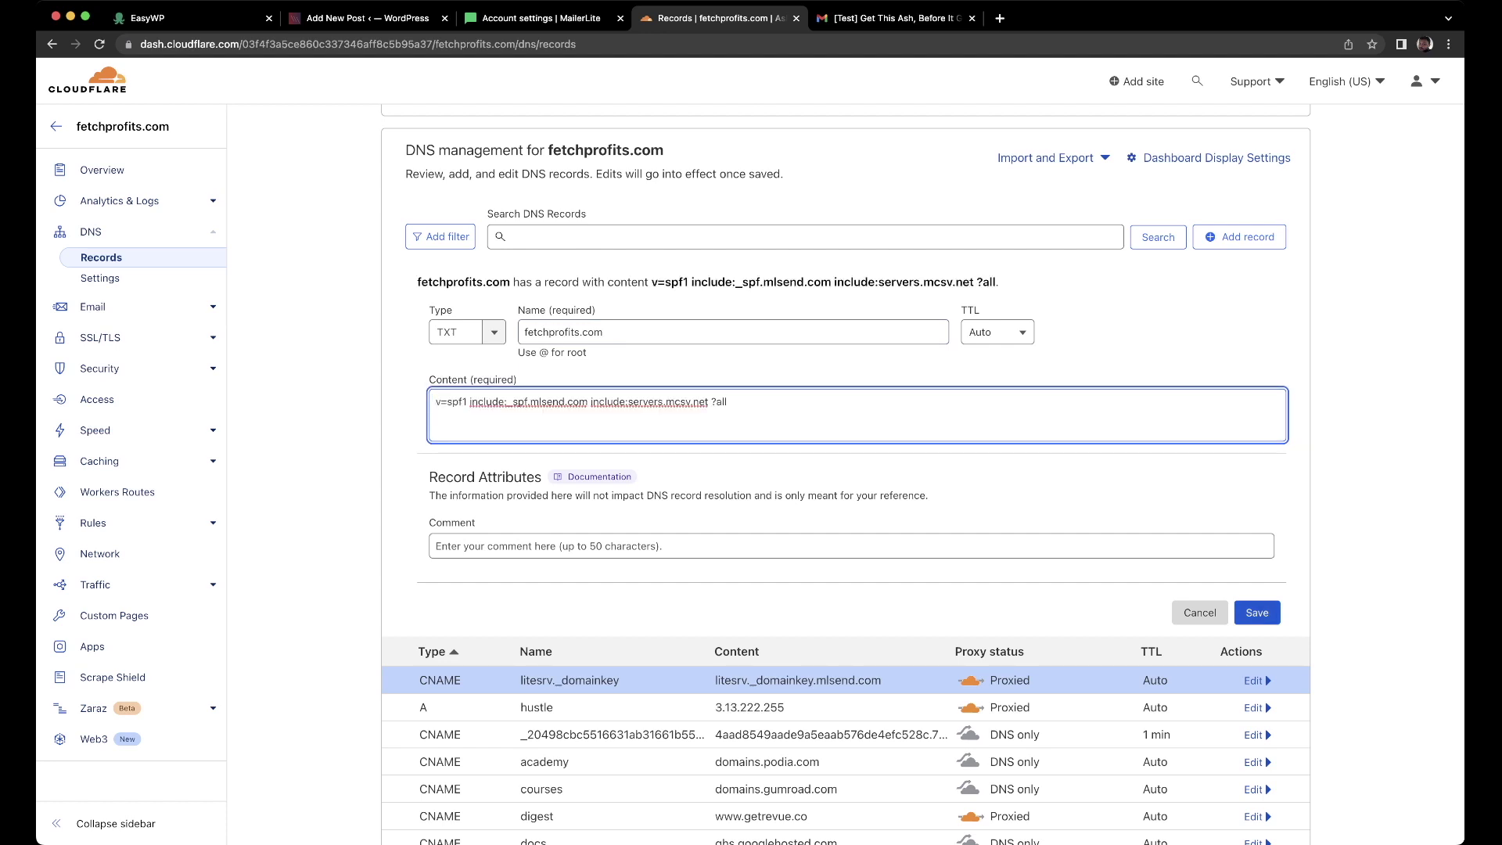
click(1257, 613)
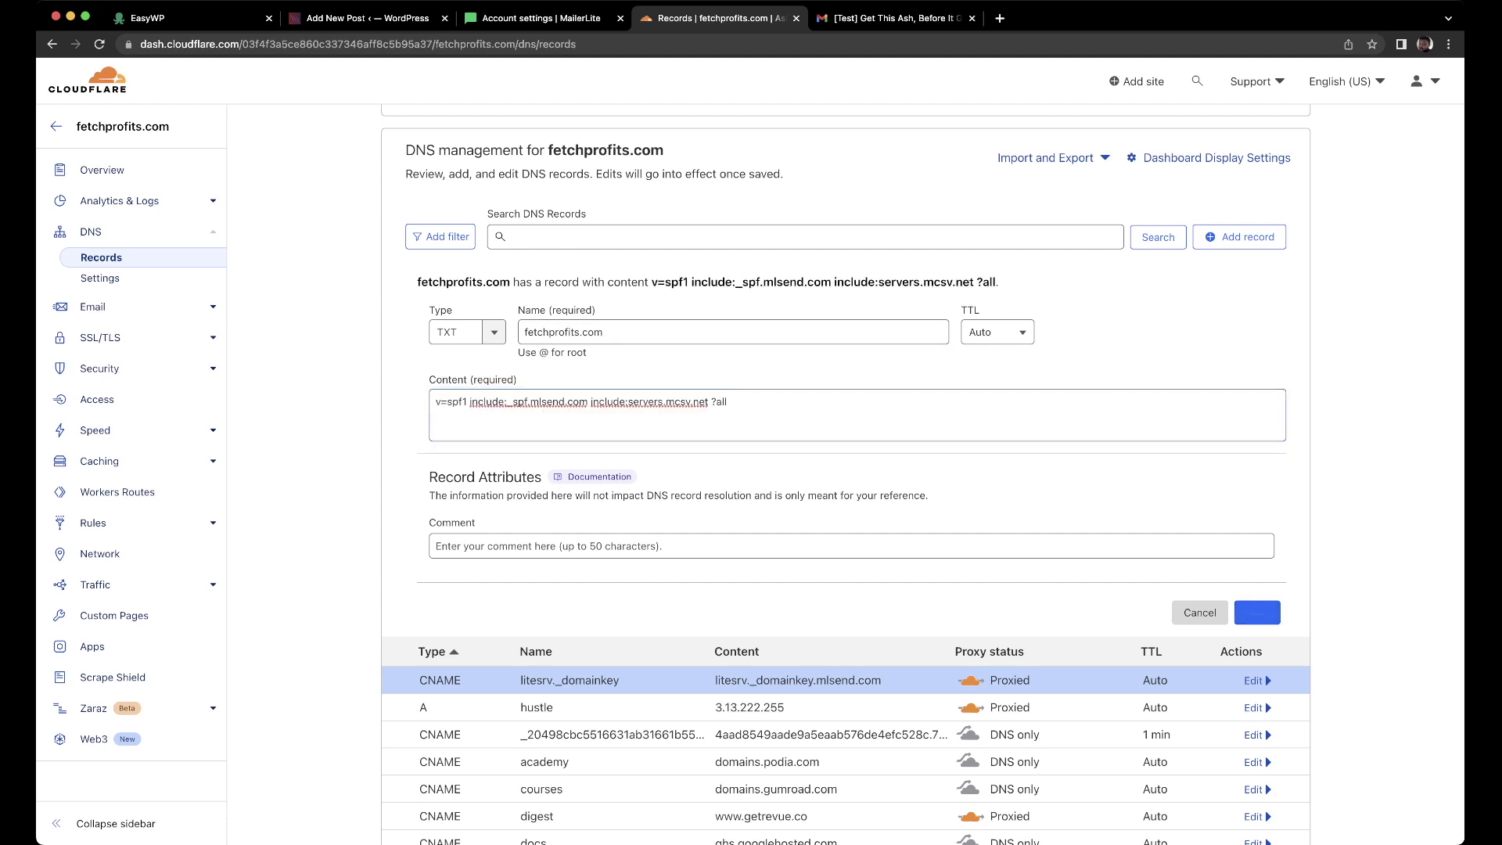
Step: Return to MailerLite and run the DNS records check for fetchprofits.com
click(540, 18)
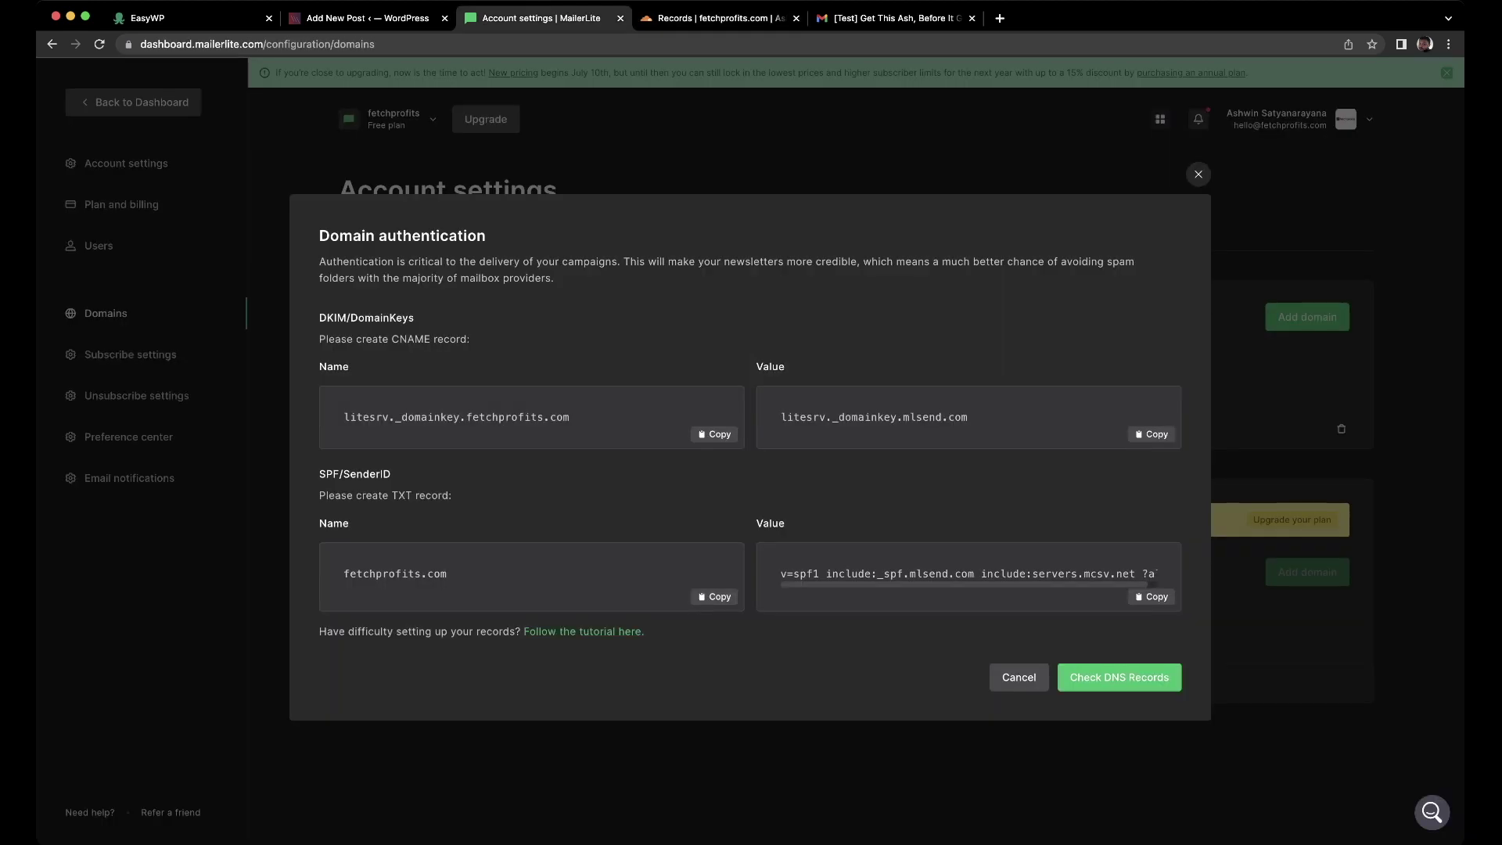
click(1117, 676)
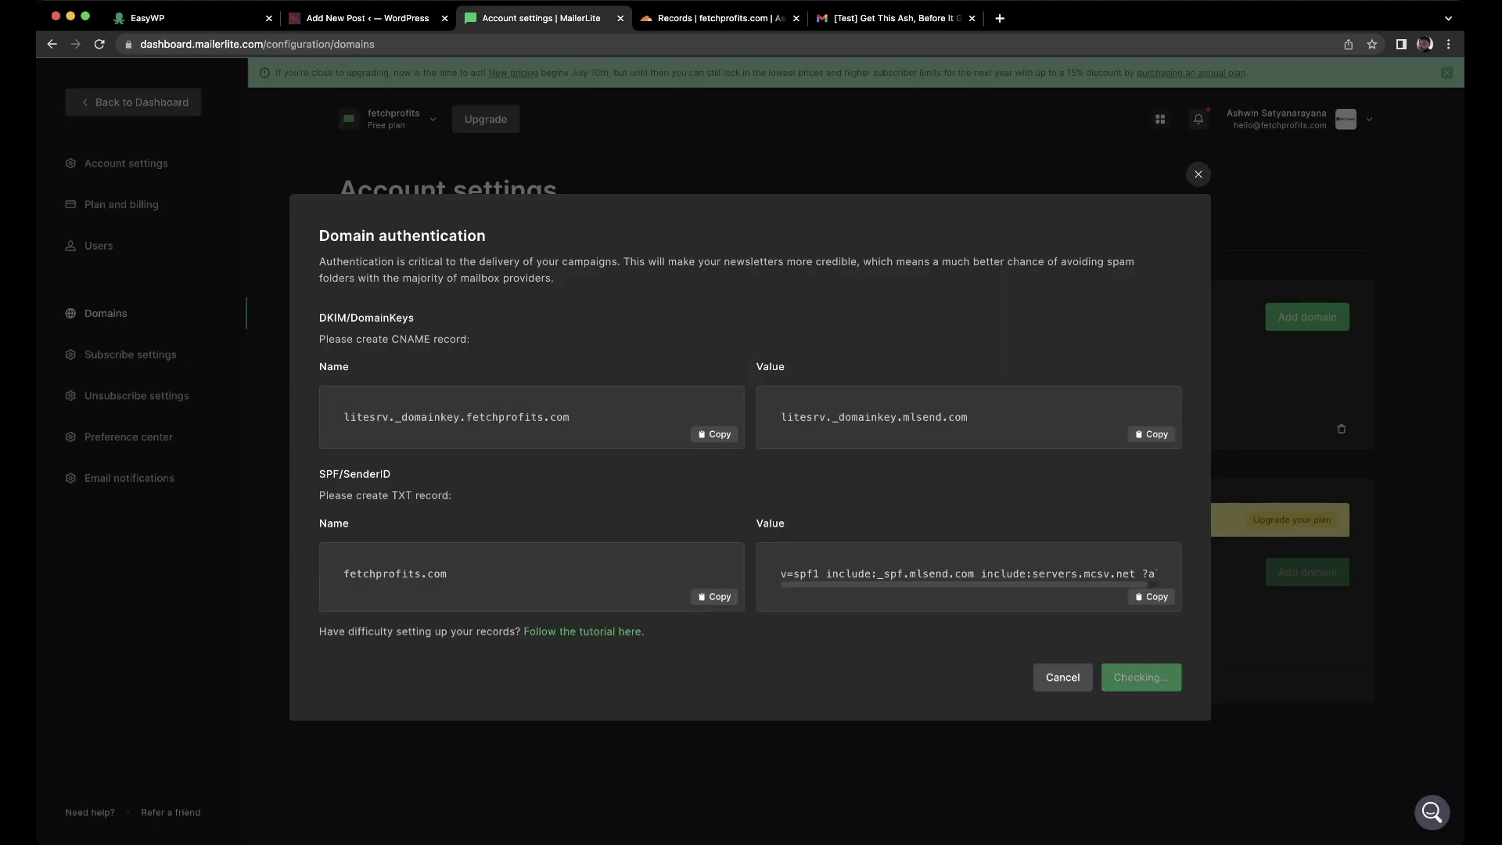